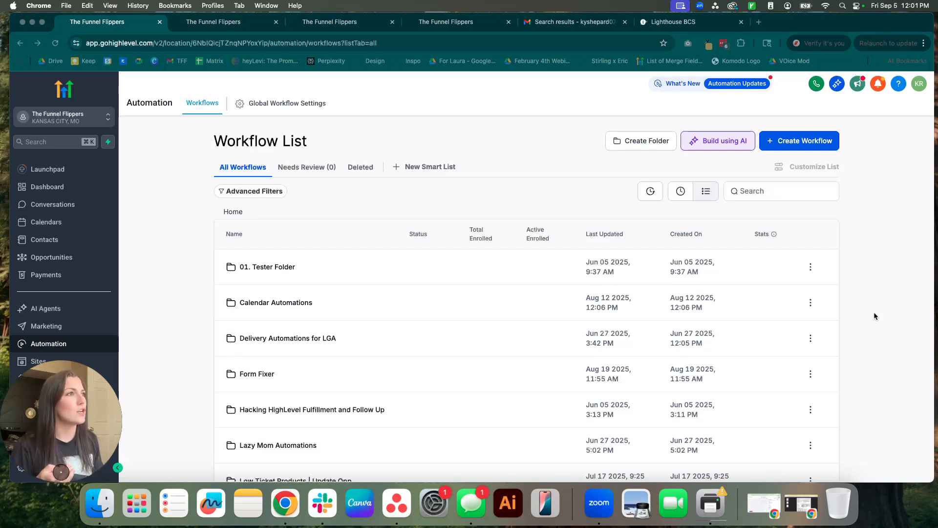
Sort the workflow list by most recent update and open Missed Call Tracking.
{"action": "left_click", "coordinate": [680, 190]}
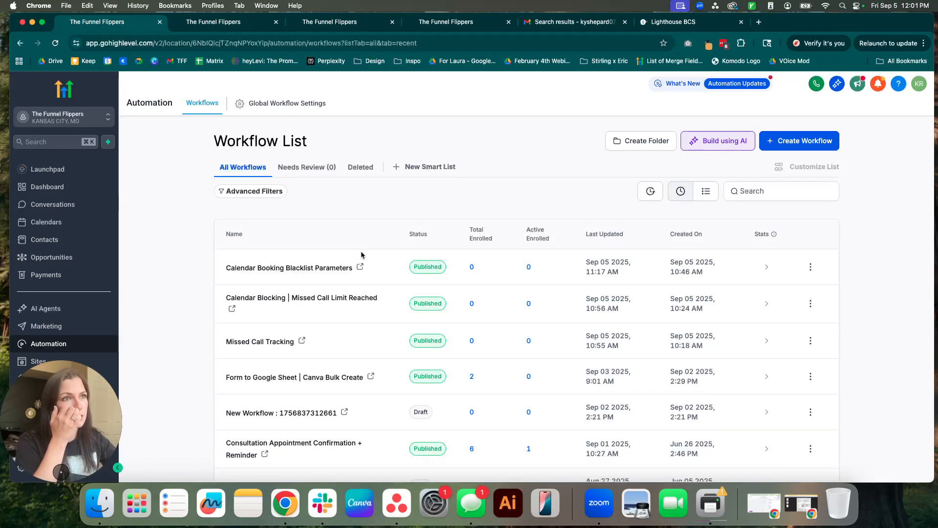
{"action": "left_click", "coordinate": [250, 342]}
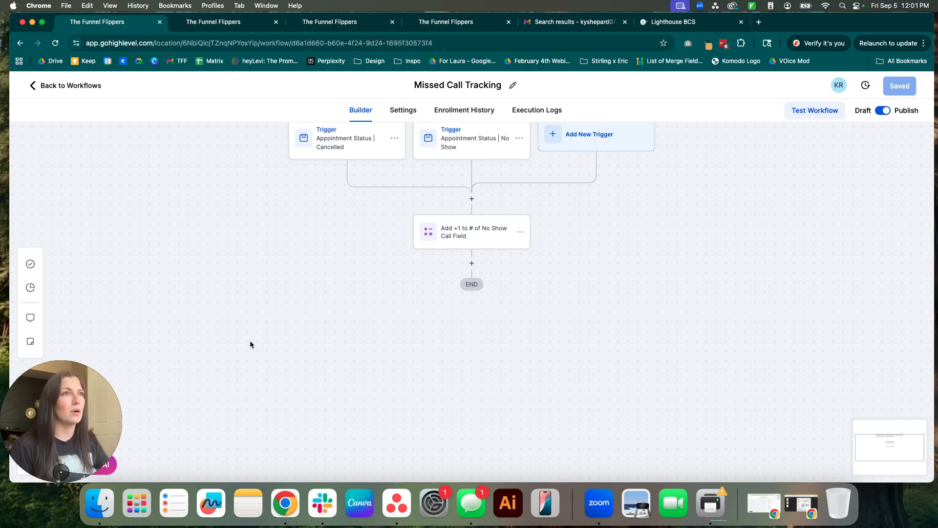
Review Missed Call Tracking's cancelled and no-show triggers, then view Existing Client Call's notification settings.
{"action": "left_click_drag", "start_coordinate": [298, 266], "coordinate": [291, 312]}
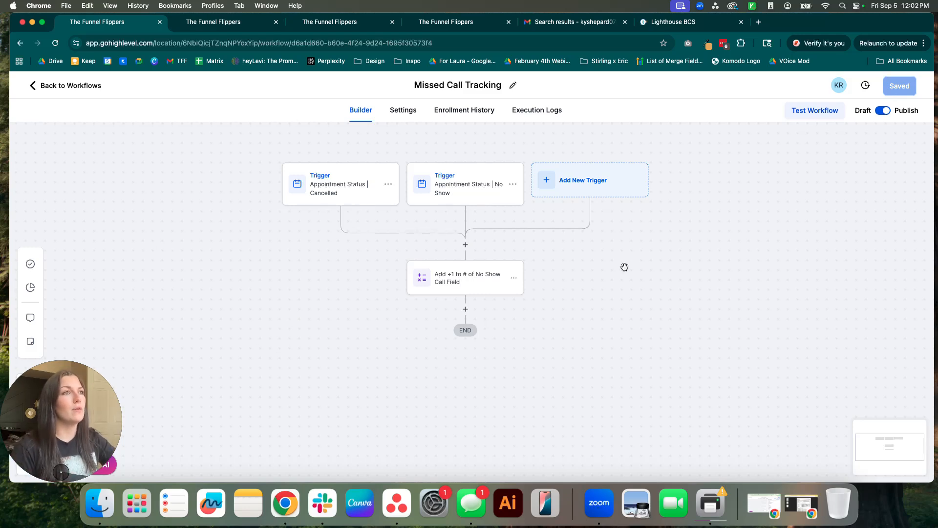
{"action": "left_click", "coordinate": [235, 24]}
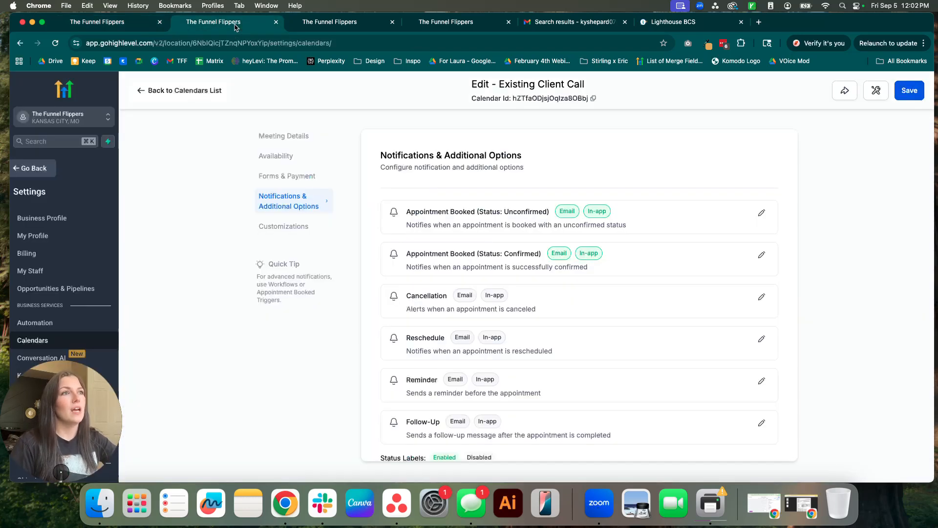
Start a new Number custom field named 'Number of No Show Calls'.
{"action": "left_click", "coordinate": [327, 25]}
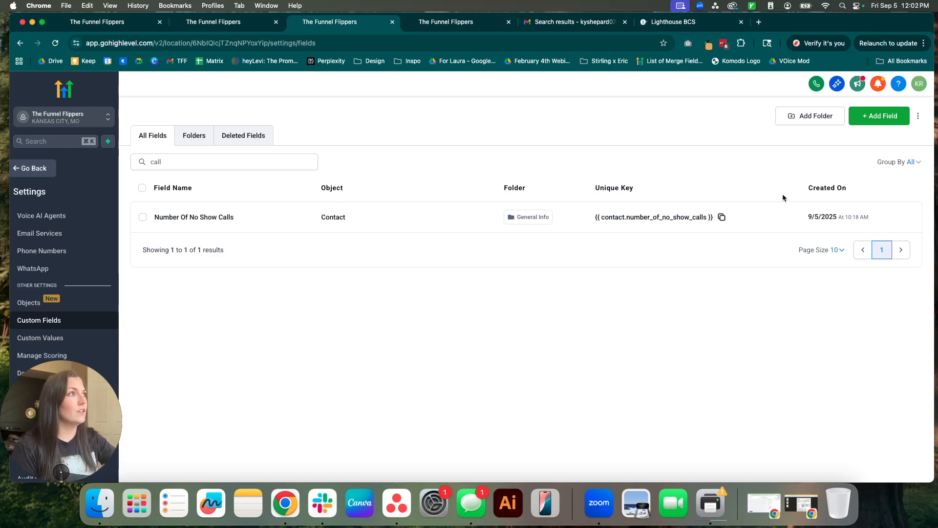
{"action": "left_click", "coordinate": [892, 116]}
{"action": "left_click", "coordinate": [239, 237]}
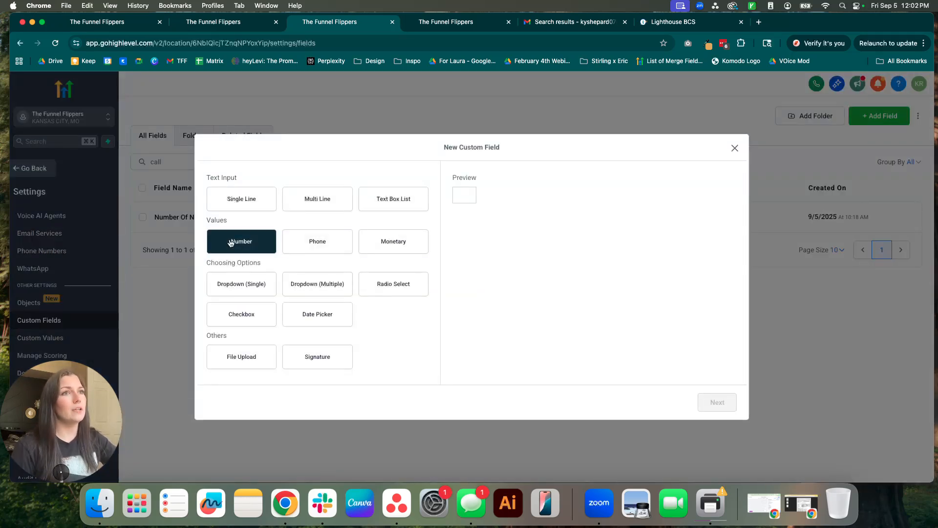
{"action": "left_click", "coordinate": [717, 401]}
{"action": "left_click", "coordinate": [283, 254]}
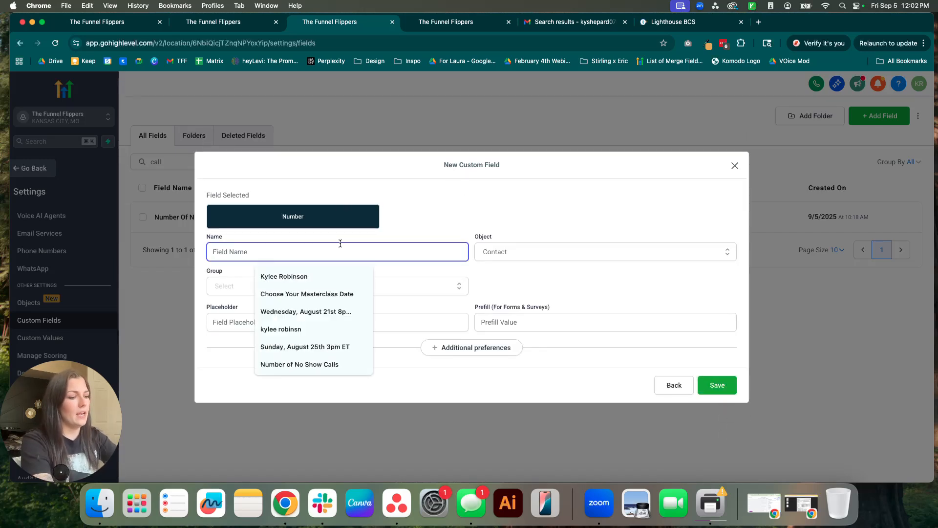
{"action": "type", "text": "Nu"}
{"action": "left_click", "coordinate": [321, 277]}
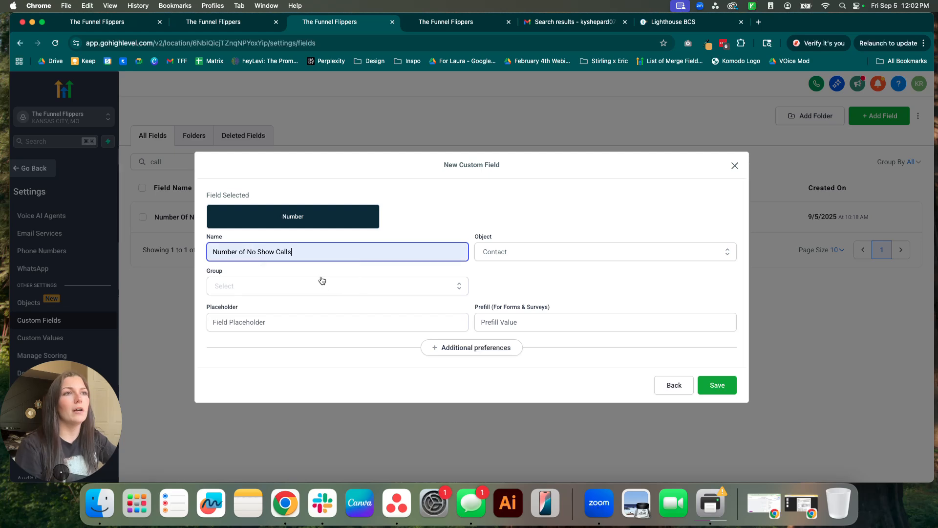
Assign it to General Info, discard it, and find the existing Number Of No Show Calls field.
{"action": "left_click", "coordinate": [353, 292]}
{"action": "left_click", "coordinate": [508, 256]}
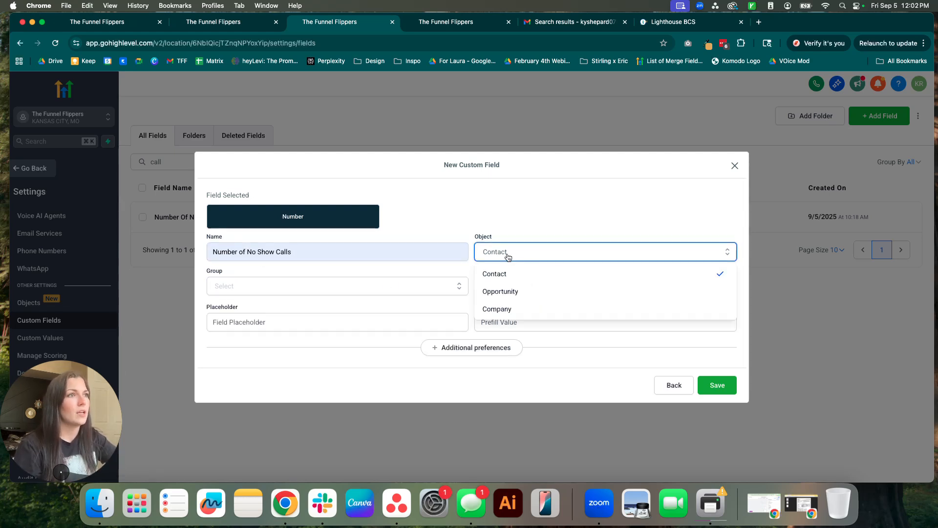
{"action": "left_click", "coordinate": [390, 295]}
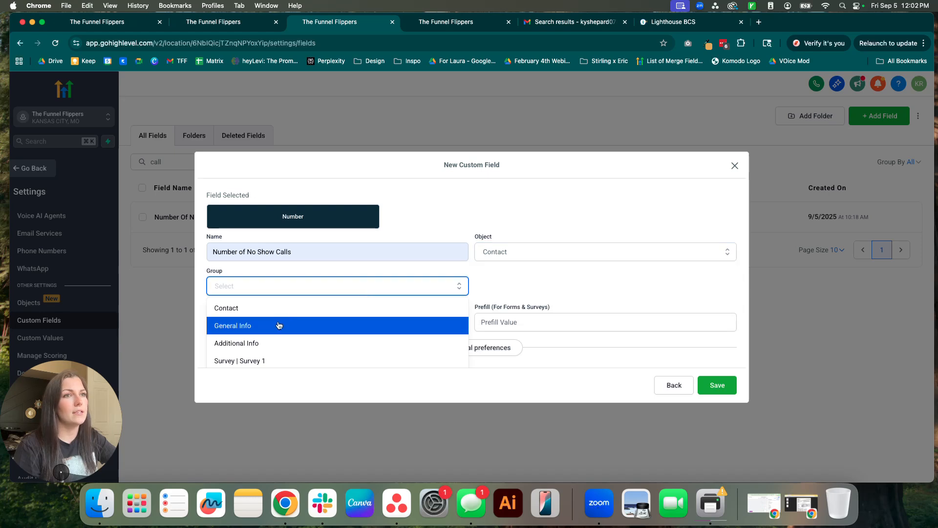
{"action": "left_click", "coordinate": [275, 327]}
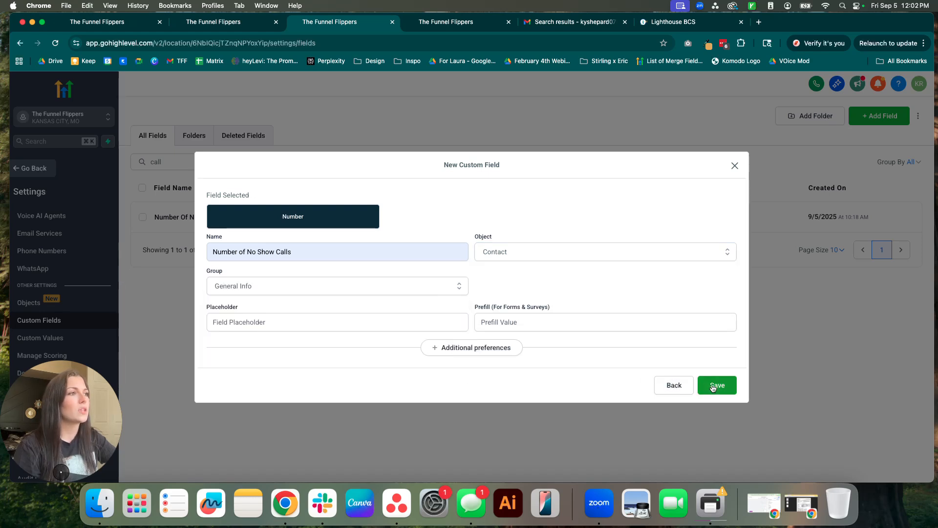
{"action": "left_click", "coordinate": [735, 165]}
{"action": "left_click_drag", "start_coordinate": [130, 219], "coordinate": [238, 218]}
{"action": "left_click", "coordinate": [258, 275]}
Back in the Missed Call Tracking builder, open the Cancelled trigger and review its name.
{"action": "left_click", "coordinate": [122, 22]}
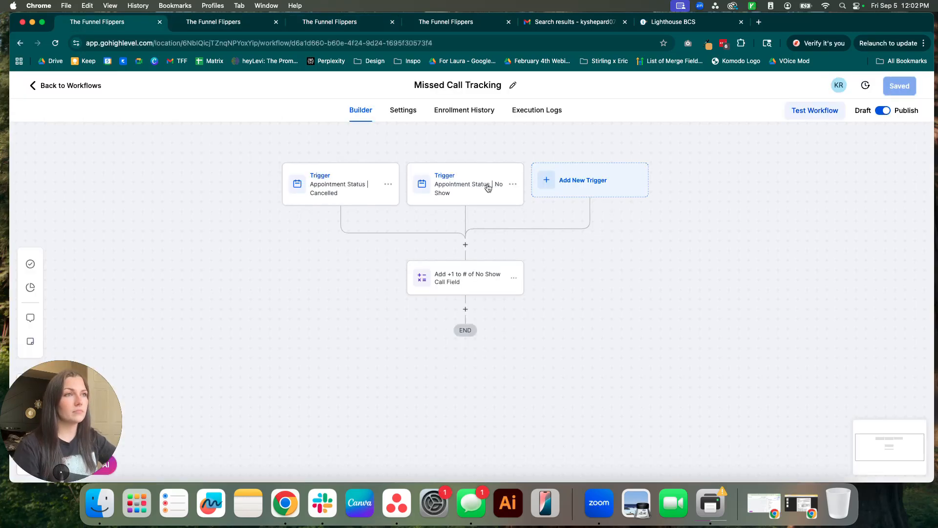
{"action": "scroll", "coordinate": [672, 277], "scroll_direction": "up", "scroll_amount": 1}
{"action": "left_click", "coordinate": [361, 206]}
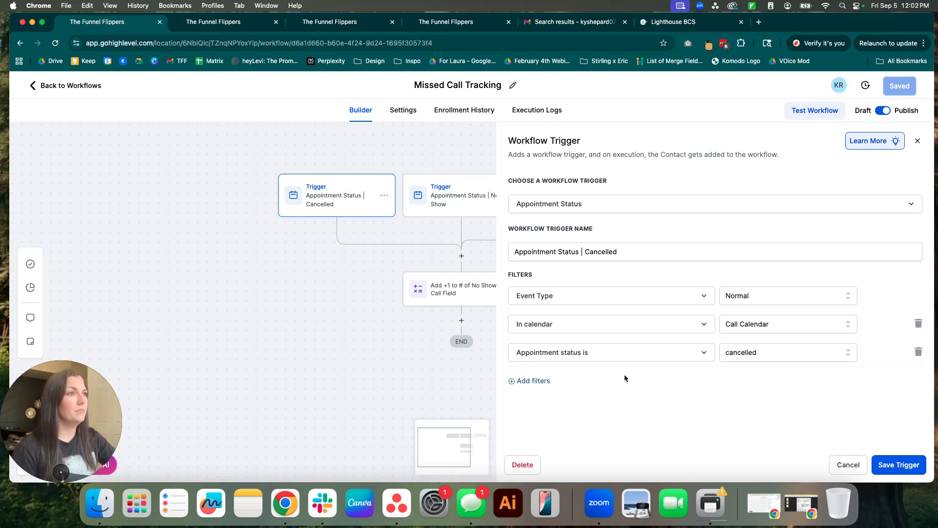
{"action": "left_click_drag", "start_coordinate": [618, 253], "coordinate": [514, 251]}
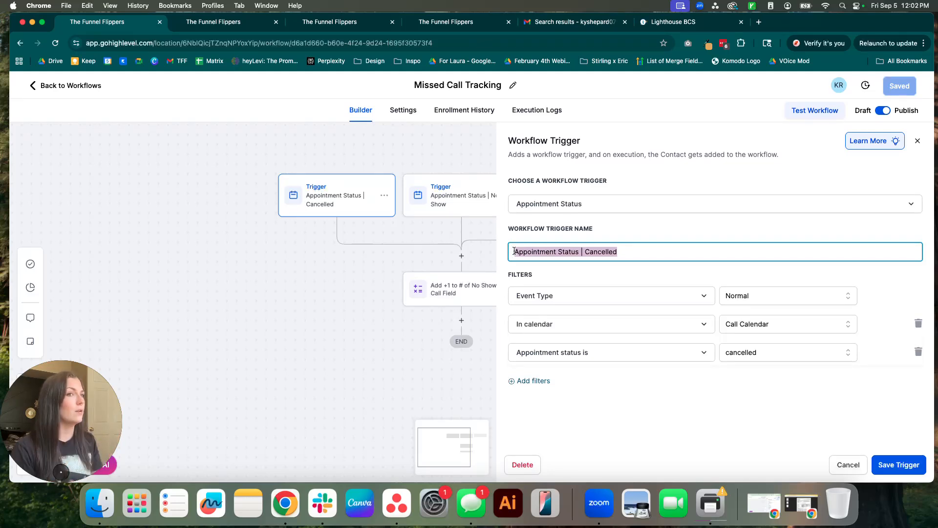
{"action": "left_click", "coordinate": [514, 252]}
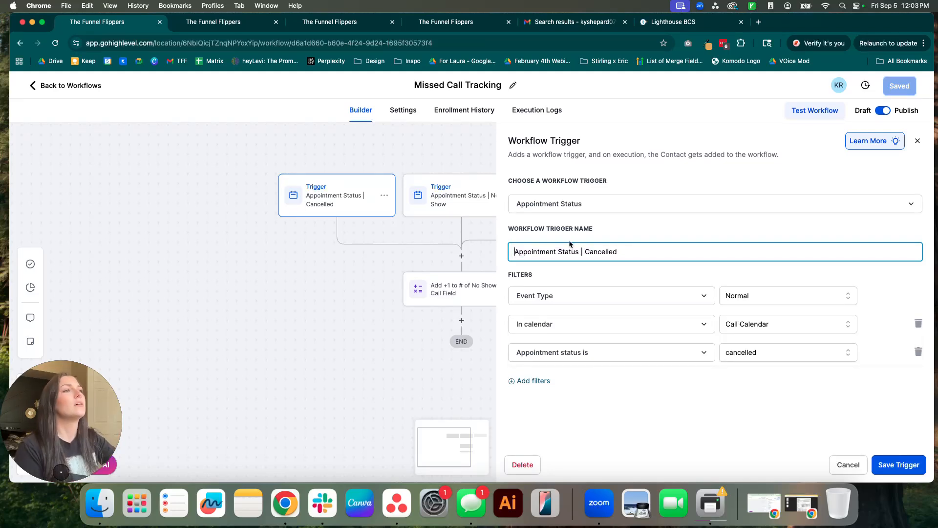
{"action": "left_click_drag", "start_coordinate": [624, 248], "coordinate": [506, 251]}
{"action": "left_click", "coordinate": [591, 265]}
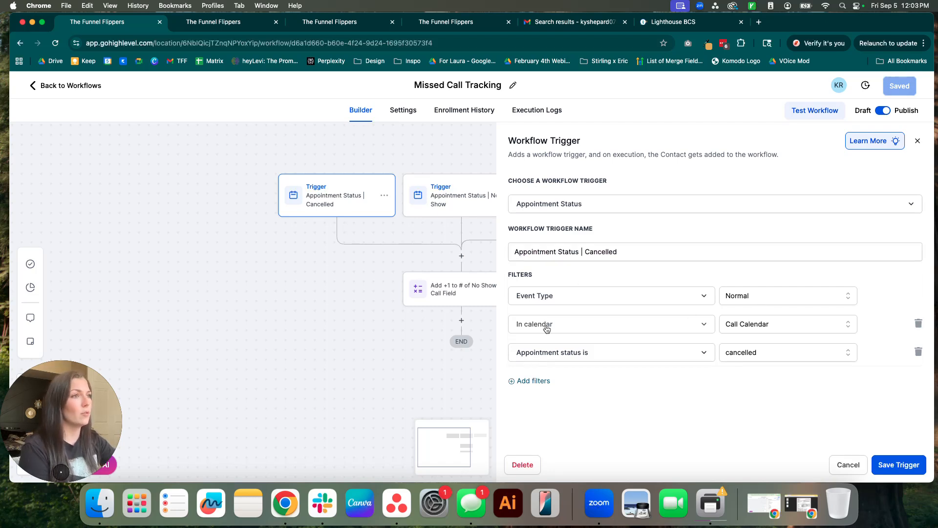
Try the Existing Client Call calendar filter, revert to Call Calendar, and open the No Show trigger.
{"action": "left_click", "coordinate": [772, 325]}
{"action": "left_click", "coordinate": [762, 386]}
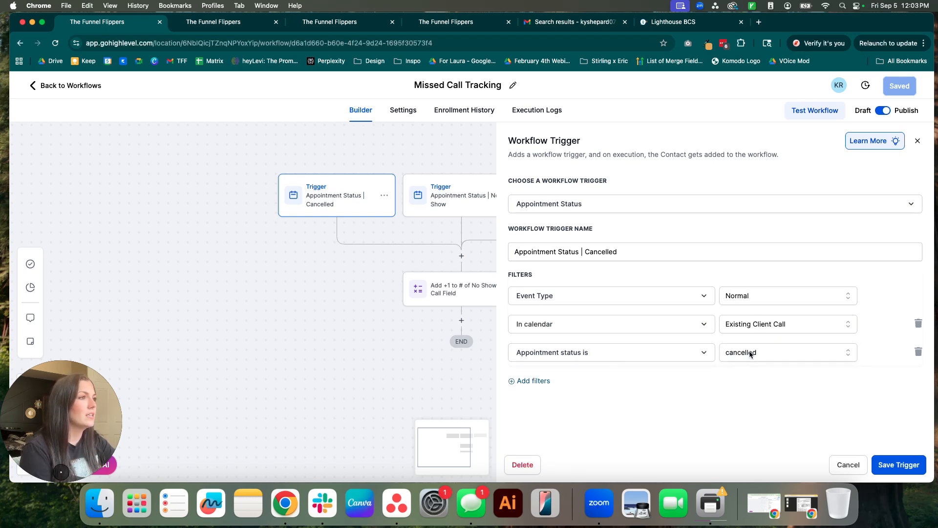
{"action": "left_click", "coordinate": [752, 325]}
{"action": "left_click", "coordinate": [749, 367]}
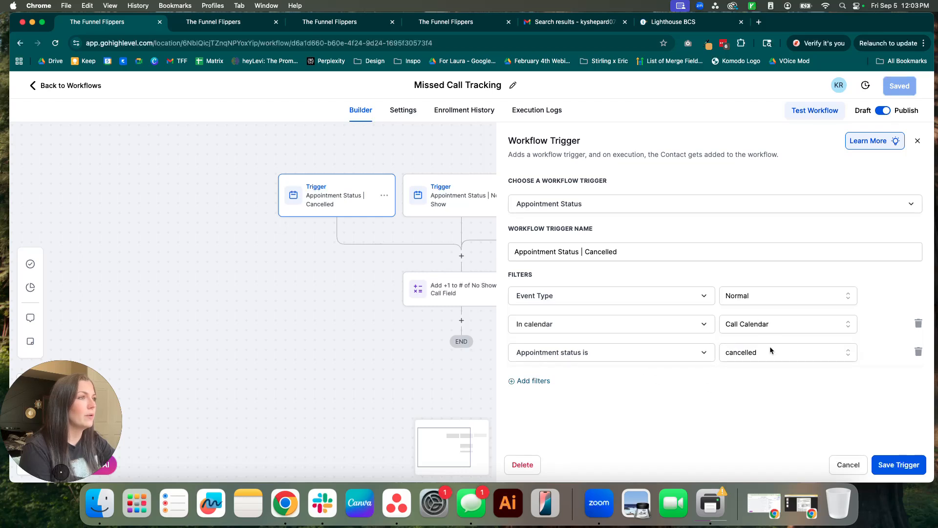
{"action": "left_click", "coordinate": [891, 464]}
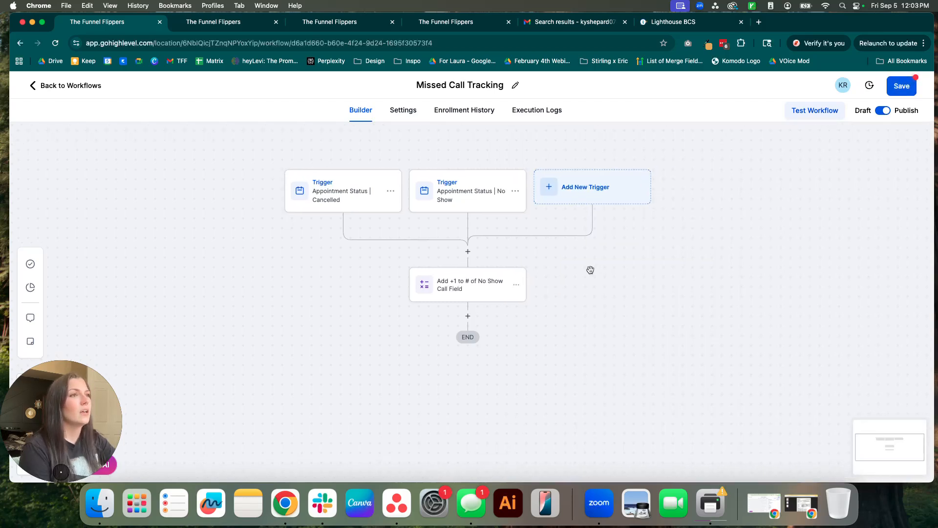
{"action": "left_click", "coordinate": [468, 198]}
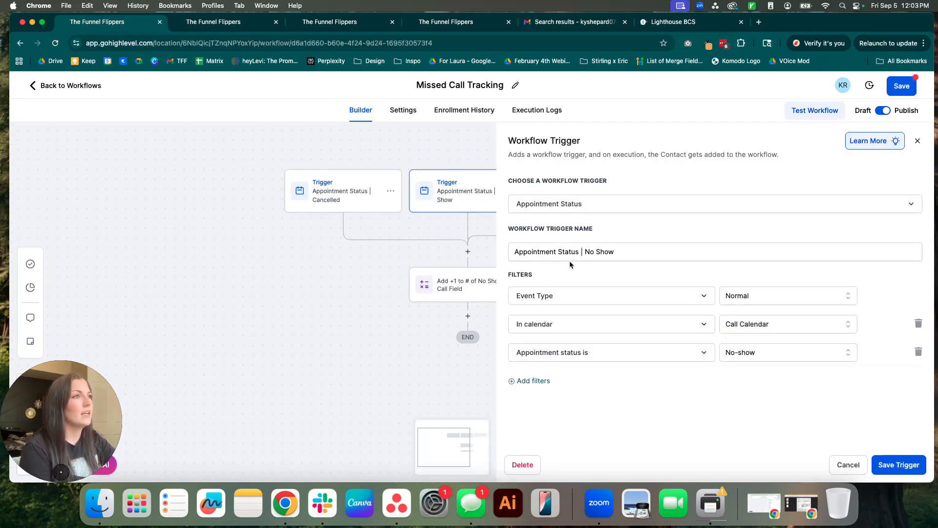
Start a new Appointment Status trigger by searching 'appo'.
{"action": "left_click", "coordinate": [844, 467]}
{"action": "left_click", "coordinate": [578, 188]}
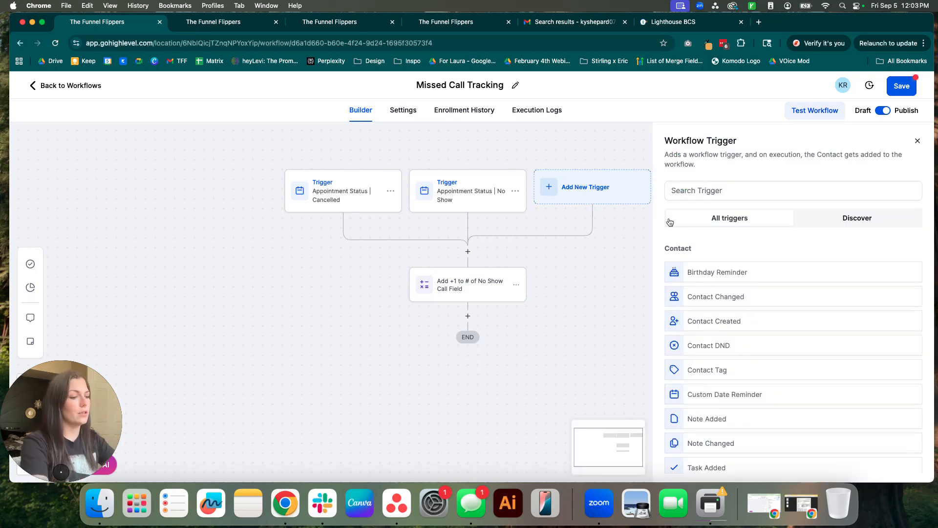
{"action": "left_click", "coordinate": [682, 189]}
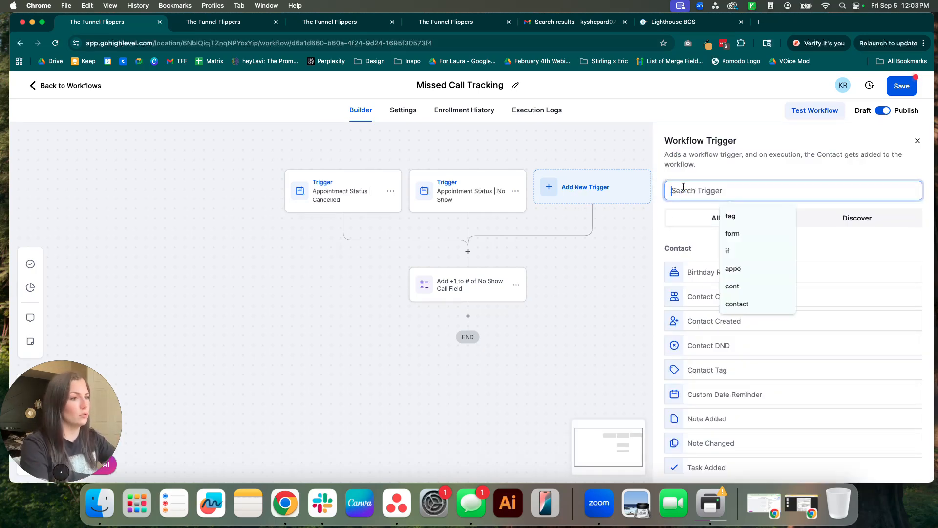
{"action": "type", "text": "appo"}
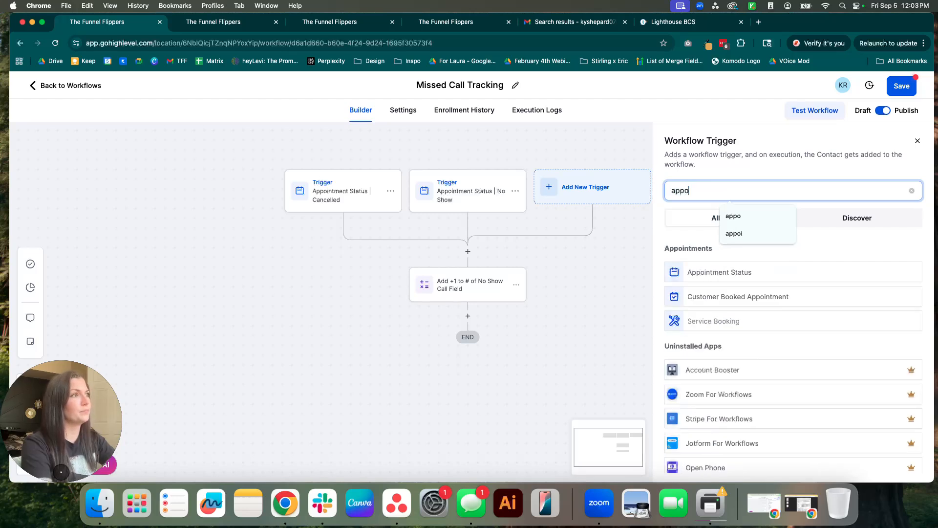
{"action": "left_click", "coordinate": [690, 276]}
Add a status is No-show filter, discard the draft trigger, and recheck the No Show trigger.
{"action": "left_click", "coordinate": [535, 328]}
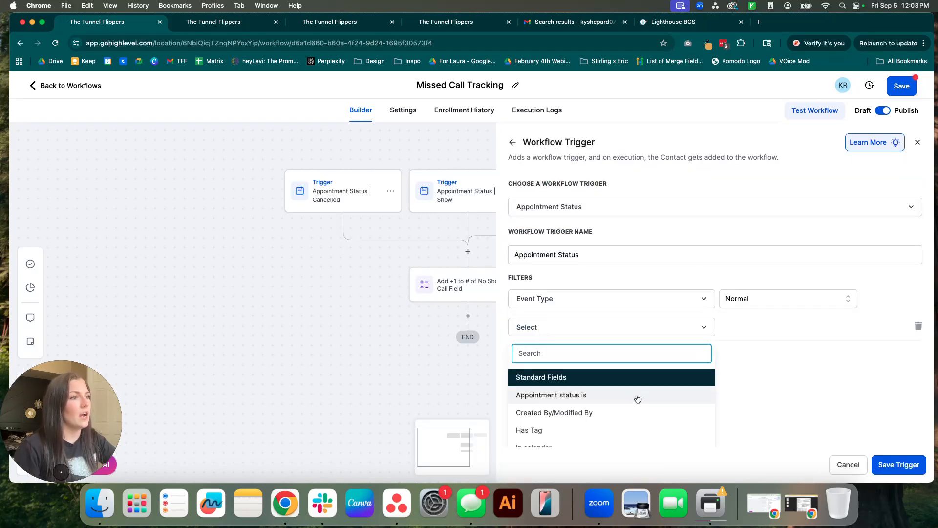
{"action": "left_click", "coordinate": [654, 392]}
{"action": "left_click", "coordinate": [779, 326]}
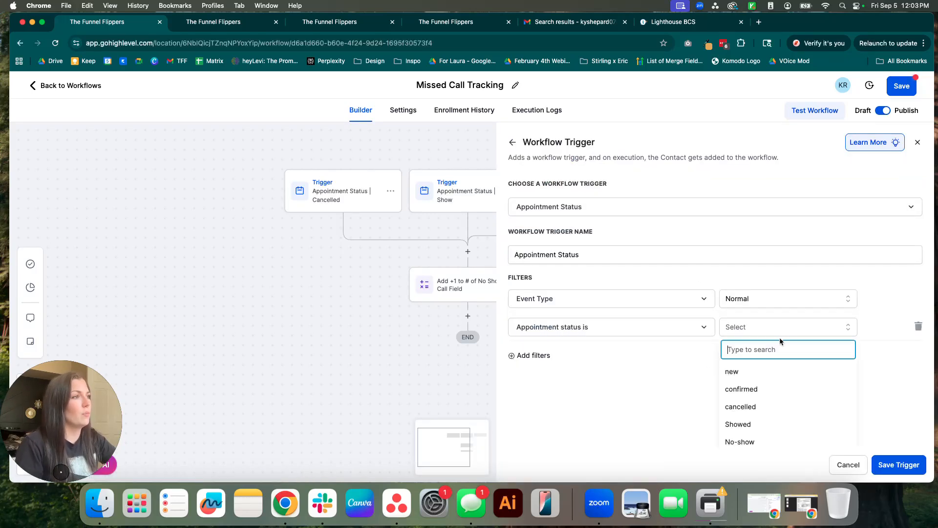
{"action": "left_click", "coordinate": [750, 441]}
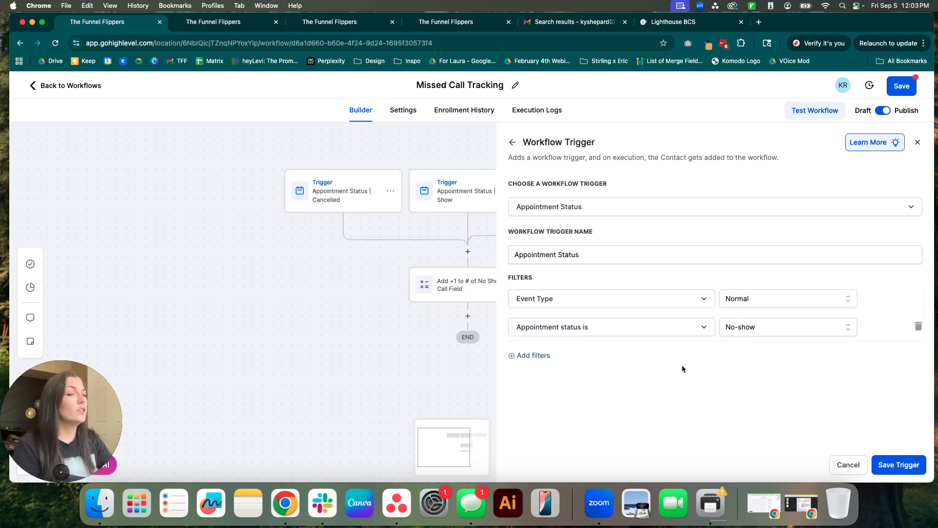
{"action": "left_click", "coordinate": [849, 465]}
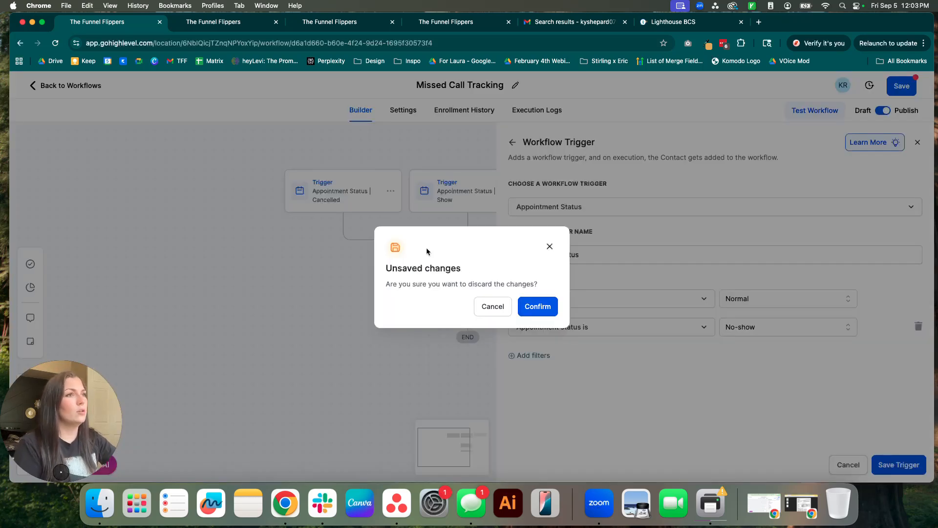
{"action": "left_click", "coordinate": [534, 306]}
{"action": "left_click", "coordinate": [438, 200]}
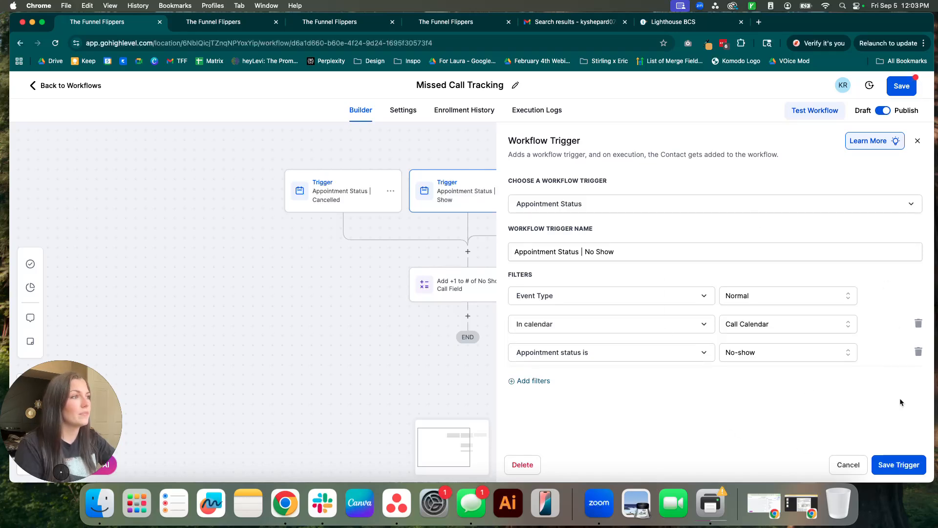
{"action": "left_click", "coordinate": [847, 464]}
Point the Add +1 math step at the Number of No Show Calls custom field, adding 1.
{"action": "left_click", "coordinate": [458, 261]}
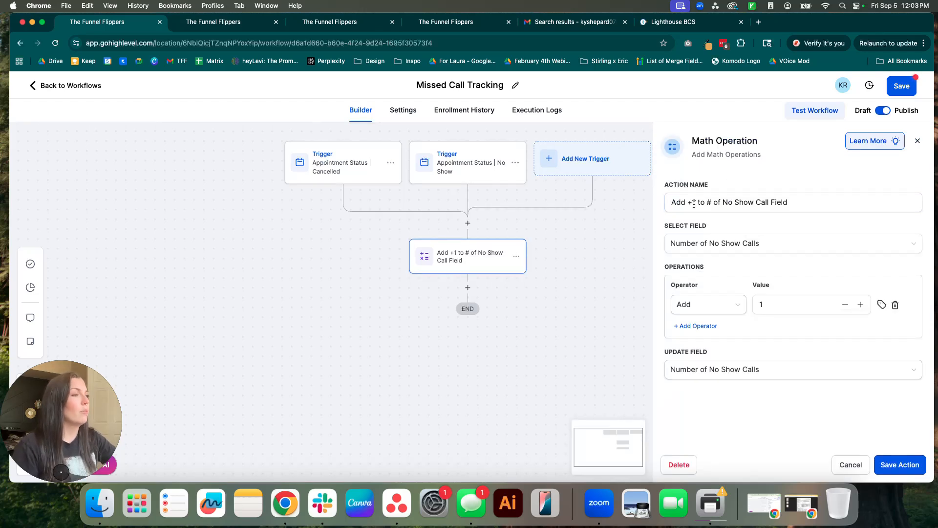
{"action": "left_click_drag", "start_coordinate": [672, 203], "coordinate": [807, 204]}
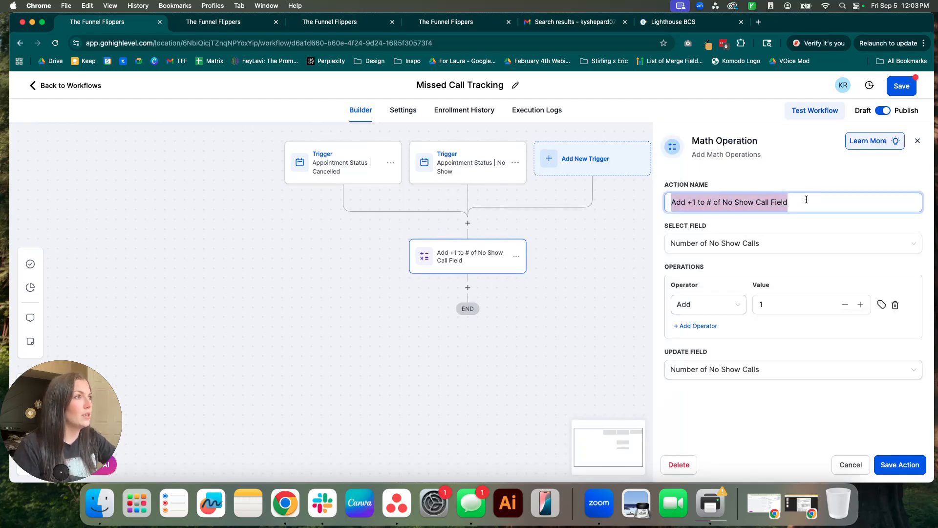
{"action": "left_click", "coordinate": [807, 203]}
{"action": "left_click", "coordinate": [777, 246]}
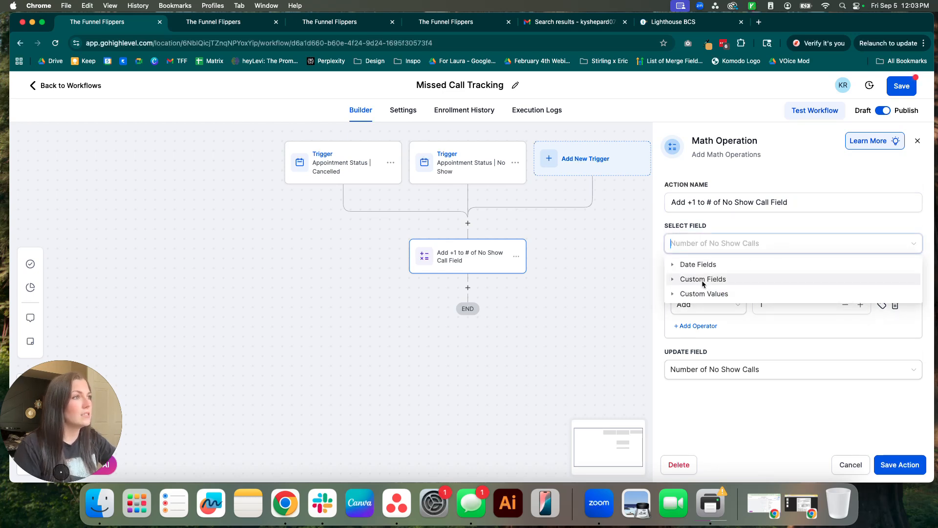
{"action": "left_click", "coordinate": [703, 279]}
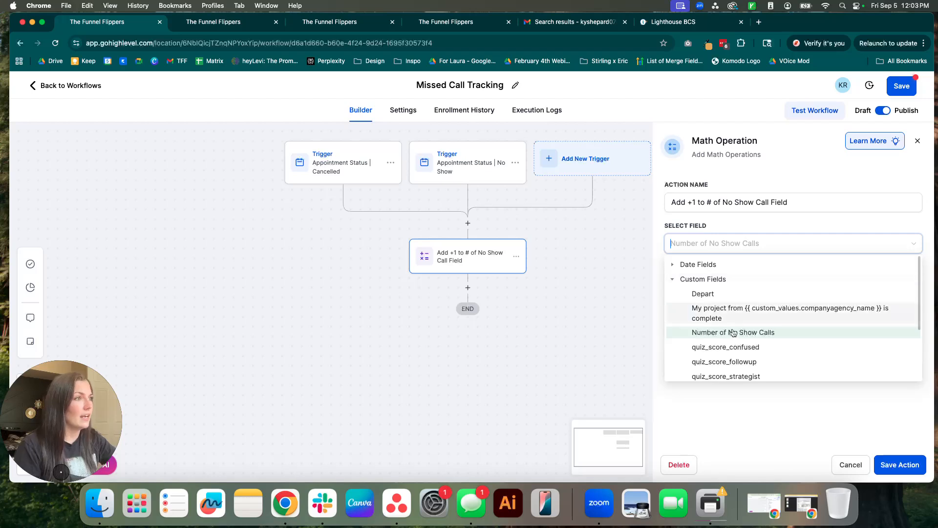
{"action": "left_click", "coordinate": [750, 333]}
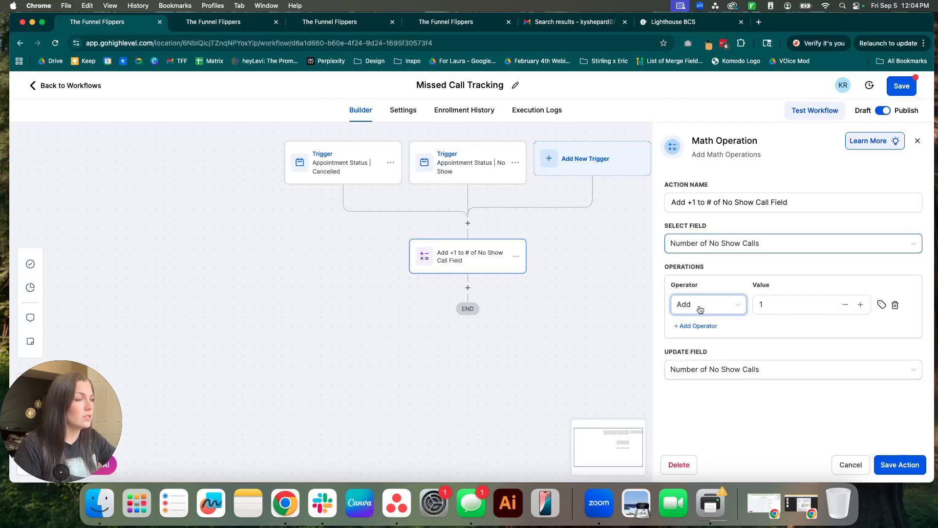
{"action": "left_click", "coordinate": [793, 309]}
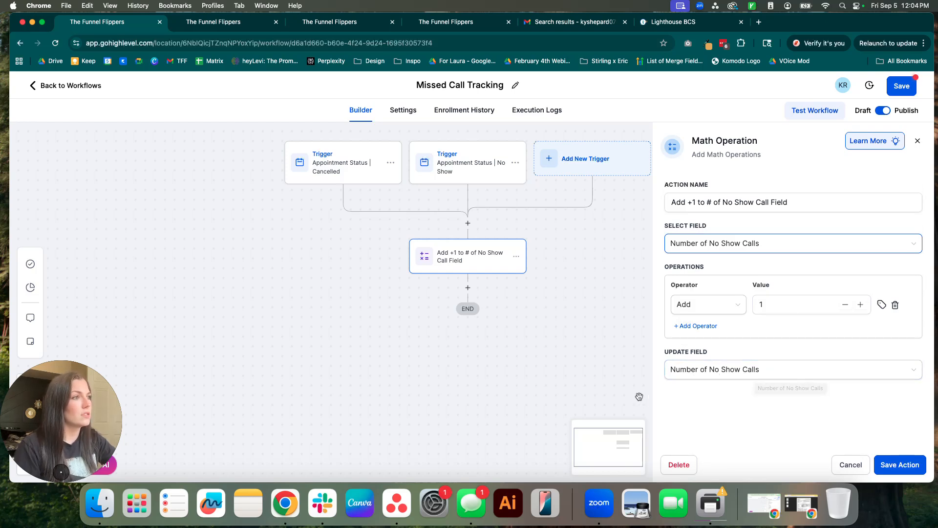
Save the math step and the Missed Call Tracking workflow, then return to all workflows.
{"action": "left_click", "coordinate": [901, 467]}
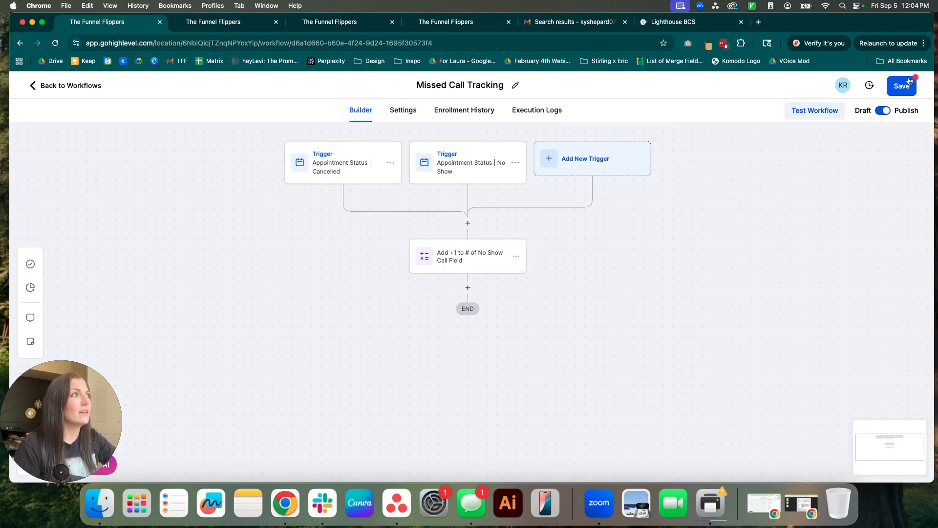
{"action": "left_click", "coordinate": [902, 87]}
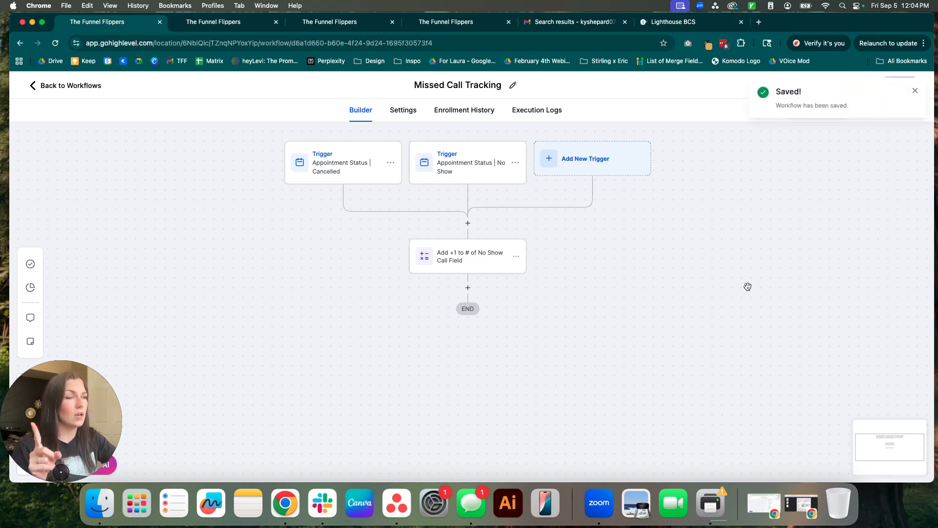
{"action": "left_click", "coordinate": [71, 85]}
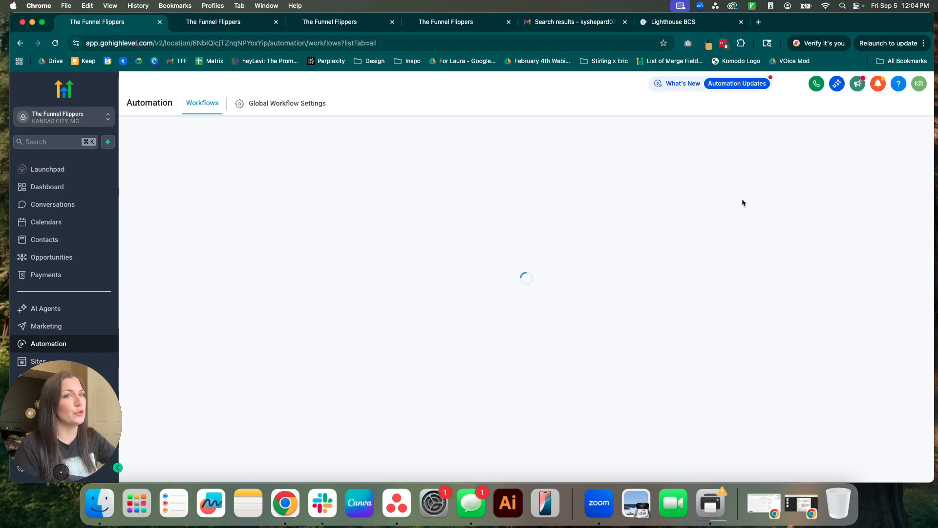
Sort by recent, peek into Calendar Booking Blacklist Parameters, and return to the recent list.
{"action": "left_click", "coordinate": [678, 191]}
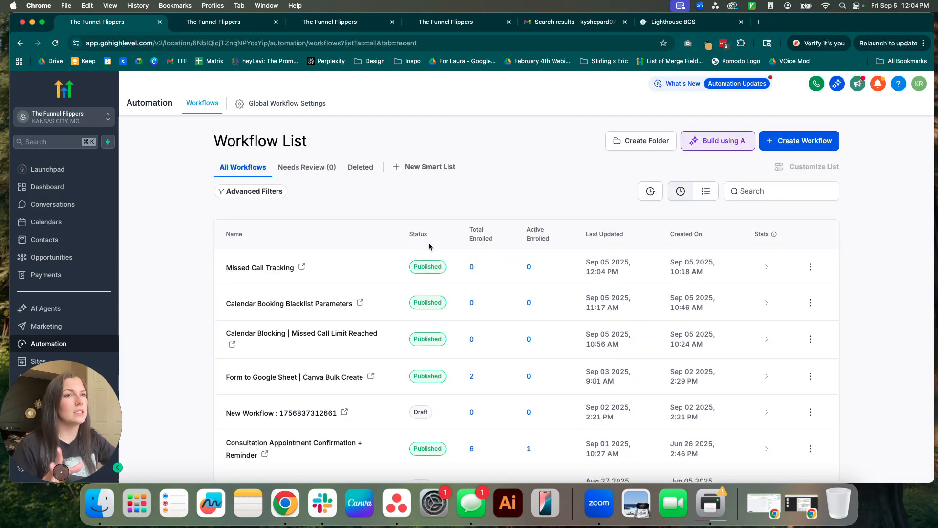
{"action": "left_click", "coordinate": [286, 304]}
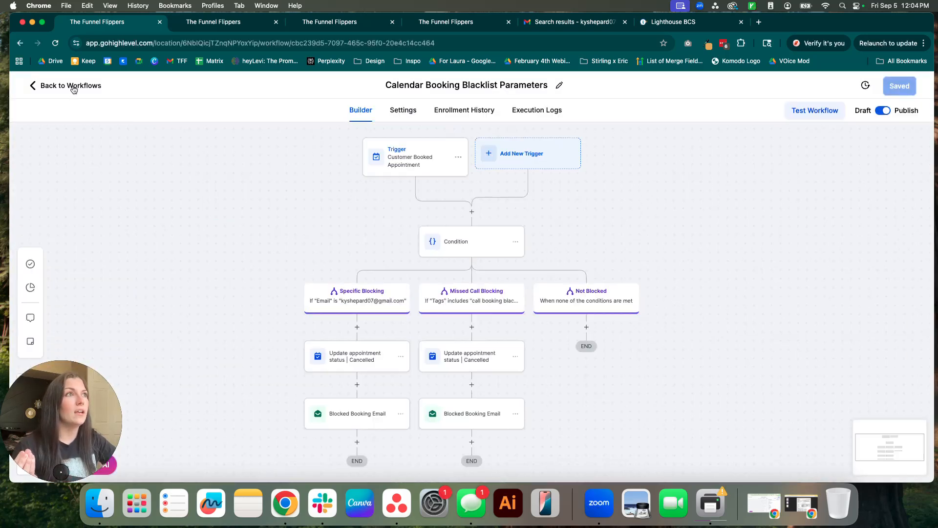
{"action": "left_click", "coordinate": [74, 88]}
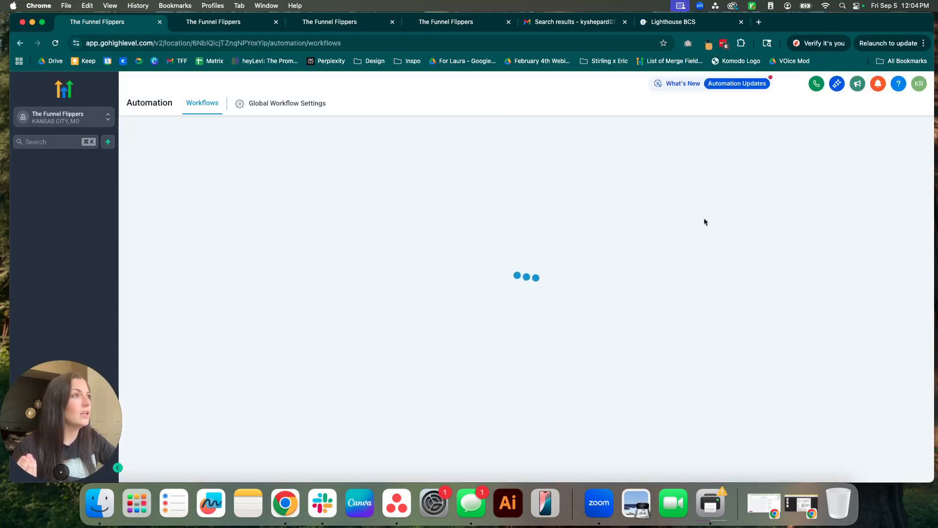
{"action": "left_click", "coordinate": [680, 191]}
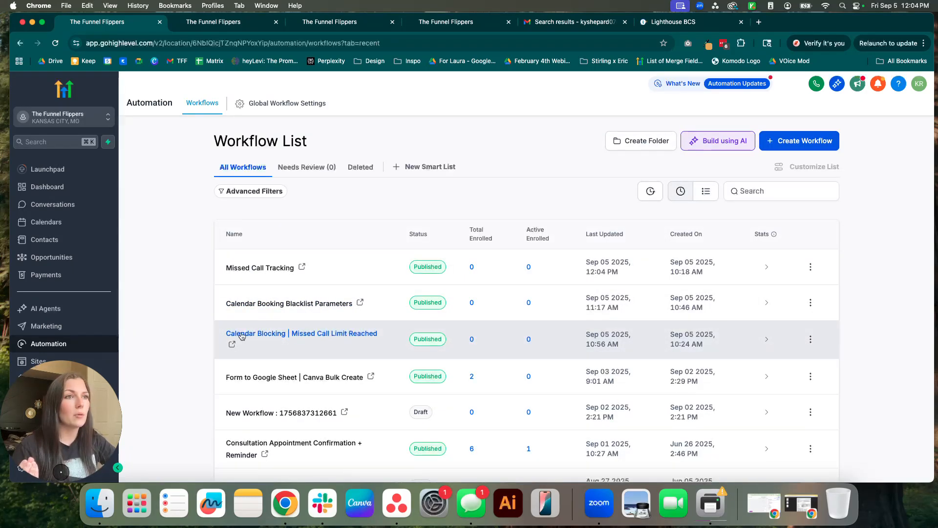
Open Calendar Blocking | Missed Call Limit Reached and filter its trigger on Number of No Show Calls.
{"action": "left_click", "coordinate": [294, 338]}
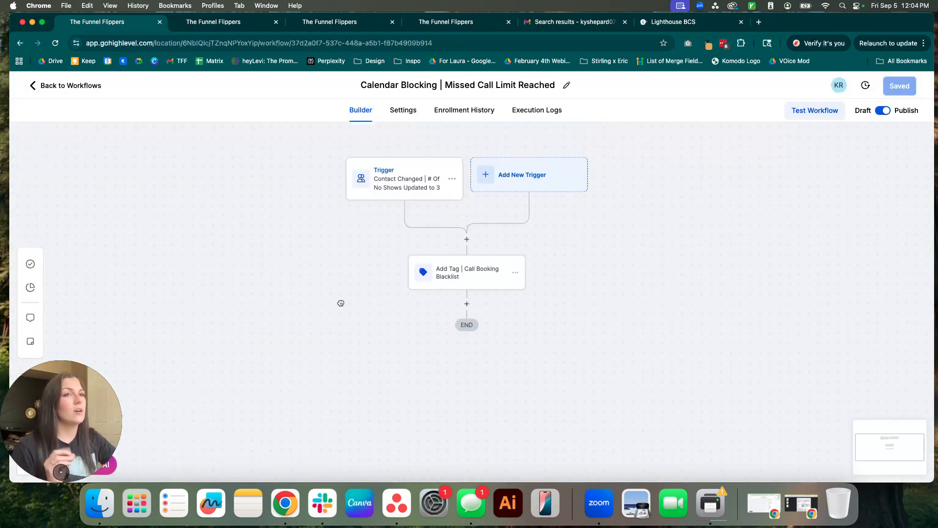
{"action": "left_click", "coordinate": [383, 208]}
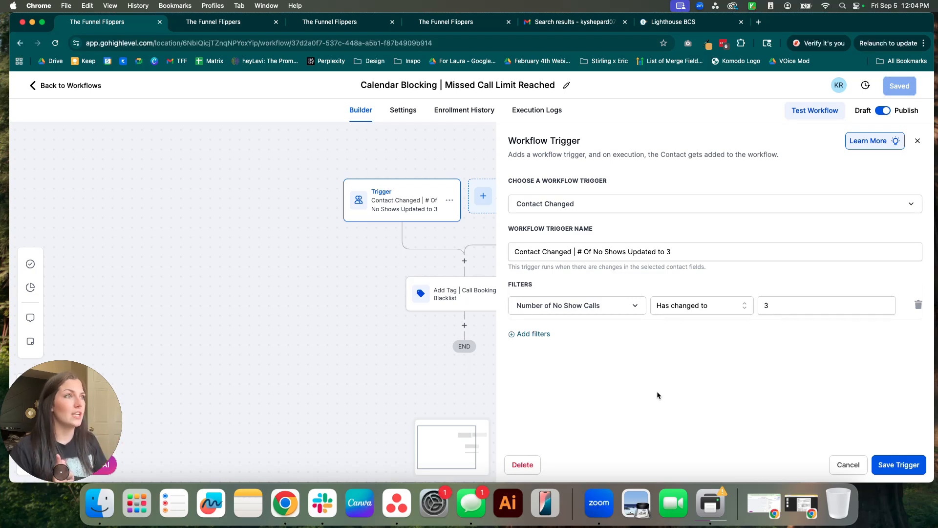
{"action": "left_click_drag", "start_coordinate": [688, 253], "coordinate": [542, 250]}
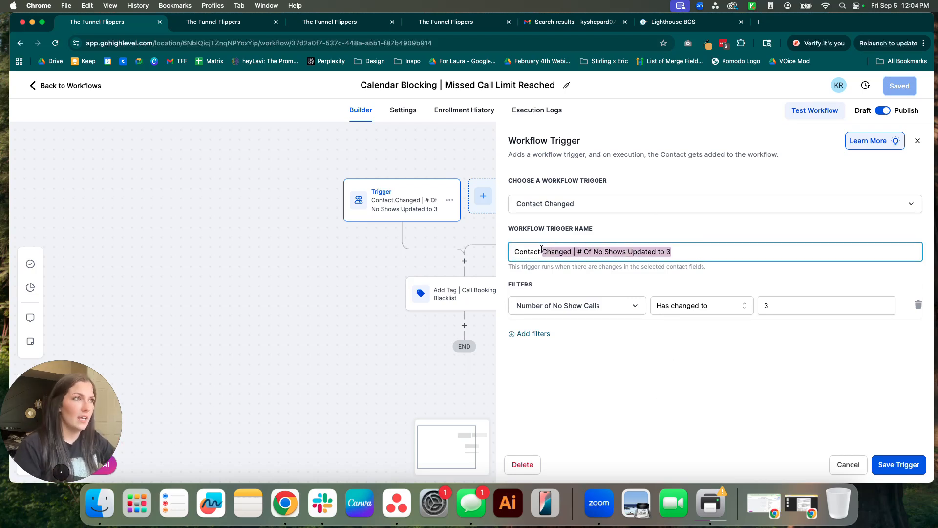
{"action": "left_click", "coordinate": [644, 285]}
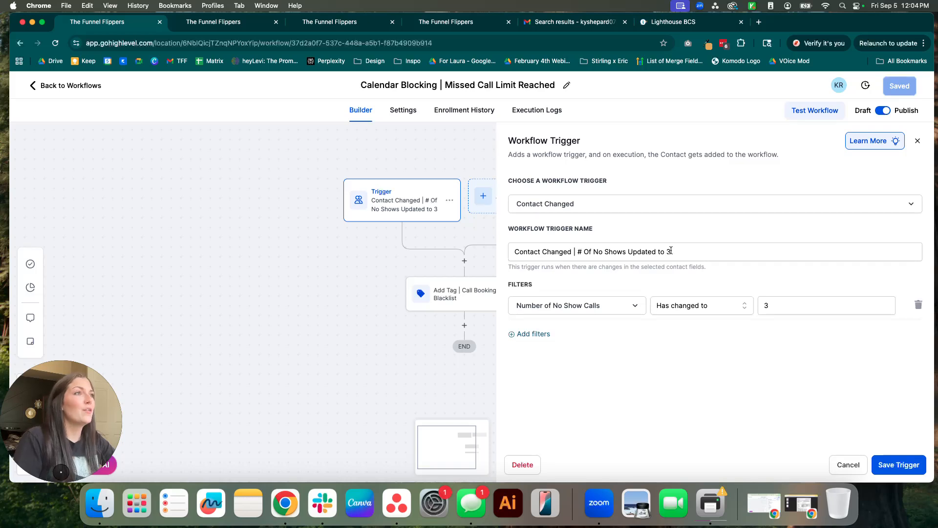
{"action": "left_click", "coordinate": [593, 312]}
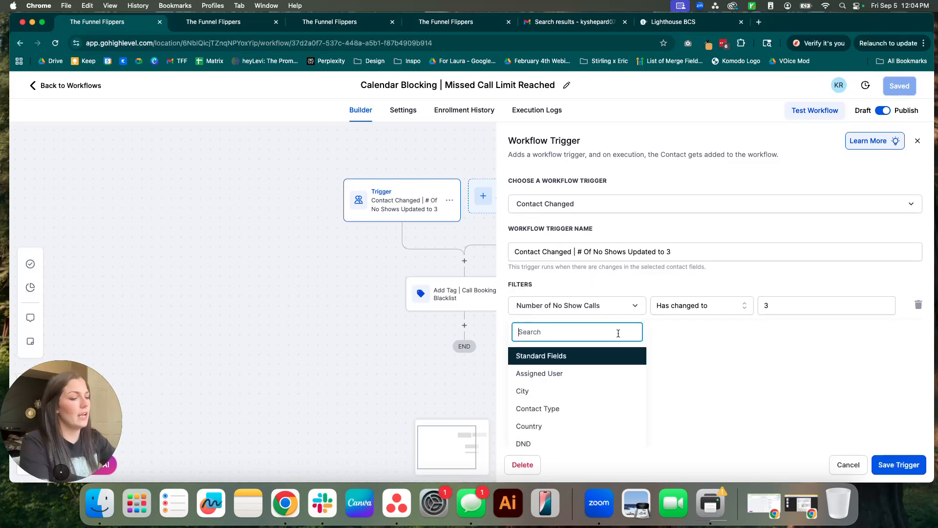
{"action": "type", "text": "no"}
{"action": "key", "text": "BackSpace"}
{"action": "key", "text": "BackSpace"}
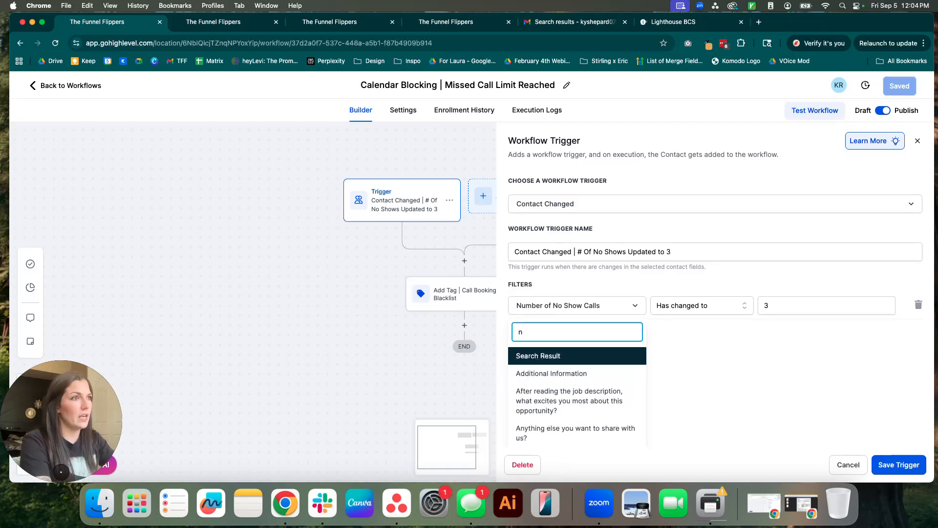
{"action": "type", "text": "number"}
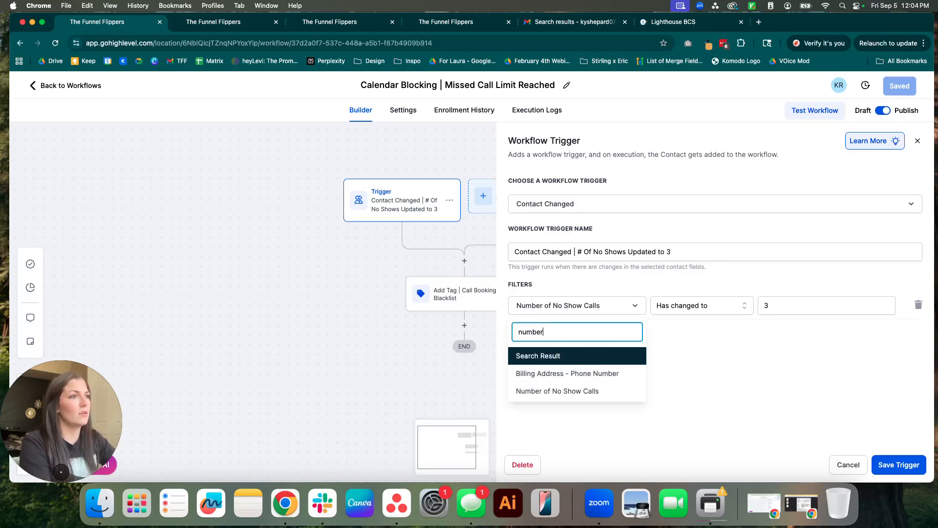
{"action": "left_click", "coordinate": [546, 390]}
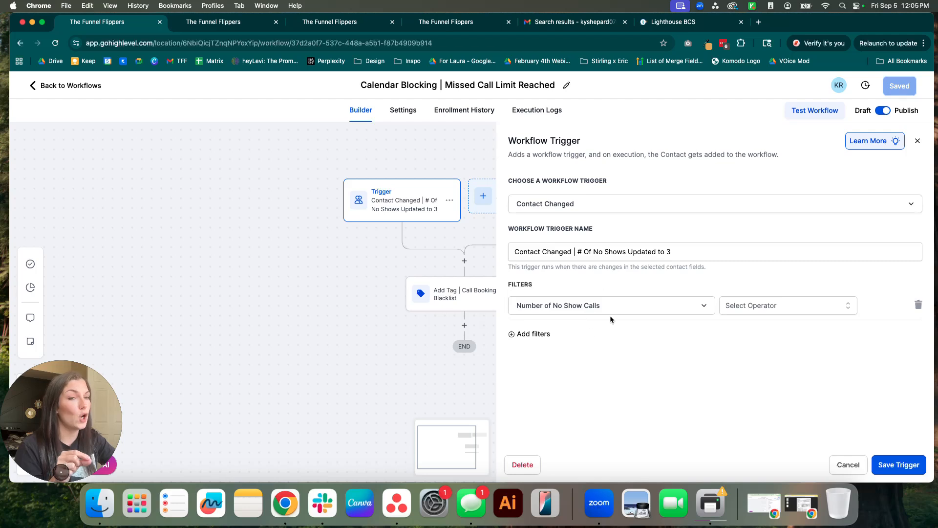
Set the filter condition to Has changed to with value 2, adjusting the trigger name's number.
{"action": "left_click", "coordinate": [783, 303]}
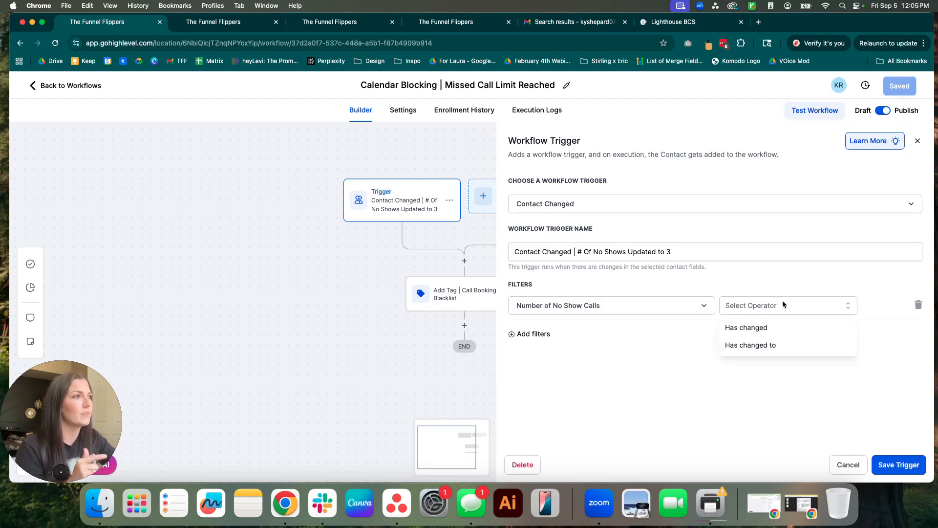
{"action": "left_click", "coordinate": [763, 326]}
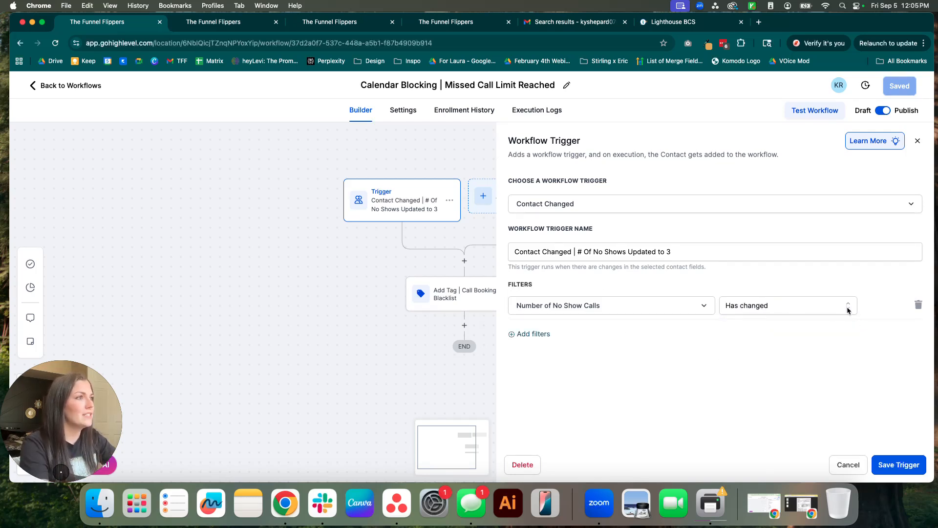
{"action": "left_click", "coordinate": [772, 313]}
{"action": "left_click", "coordinate": [763, 344]}
{"action": "left_click", "coordinate": [779, 304]}
{"action": "type", "text": "3"}
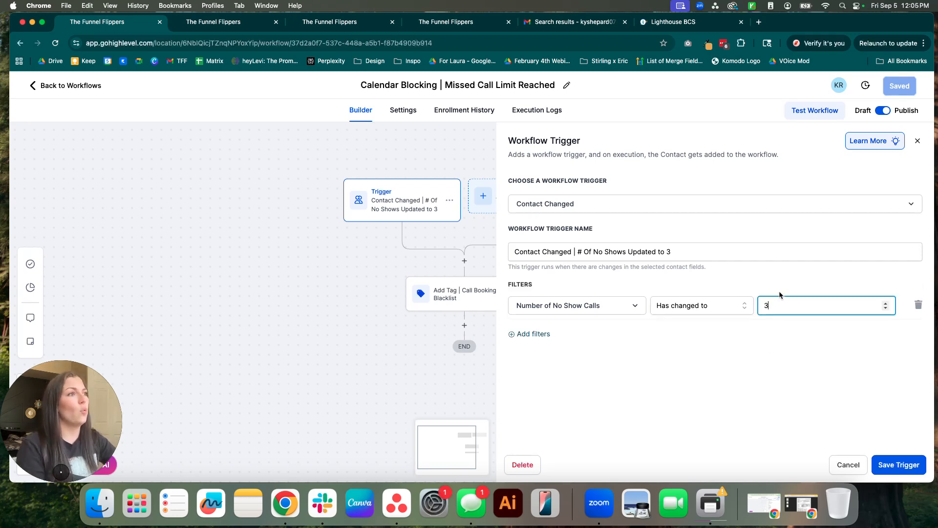
{"action": "left_click_drag", "start_coordinate": [672, 247], "coordinate": [663, 250]}
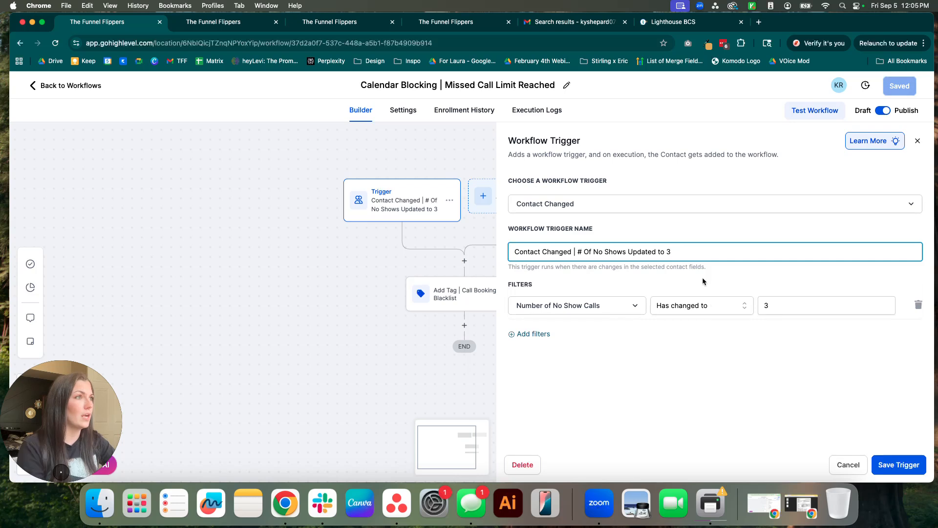
{"action": "left_click", "coordinate": [798, 306]}
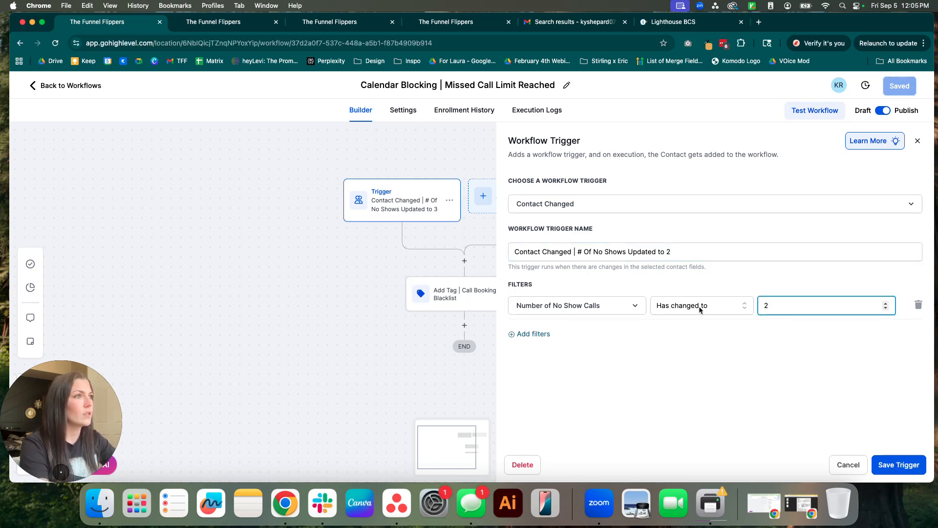
Save the trigger, Add Tag step and Calendar Blocking workflow, then show recent workflows.
{"action": "left_click", "coordinate": [888, 462]}
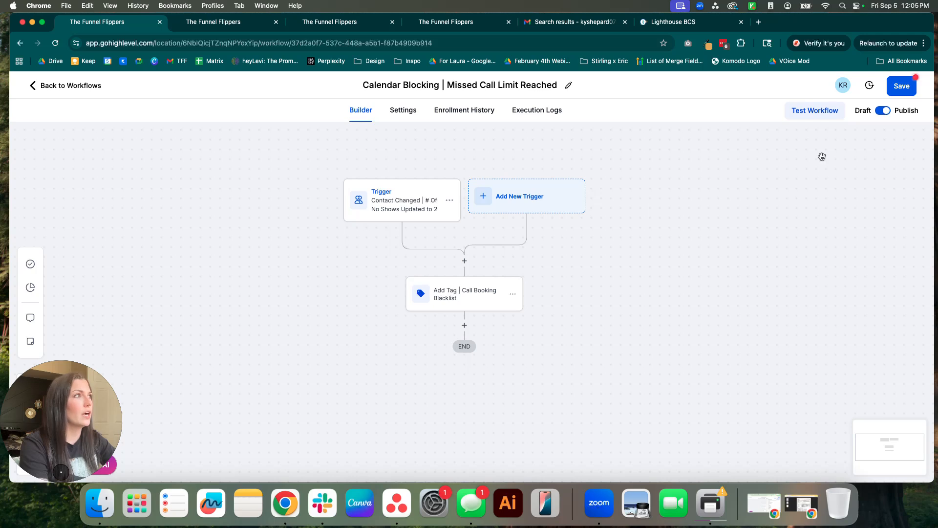
{"action": "left_click", "coordinate": [424, 296]}
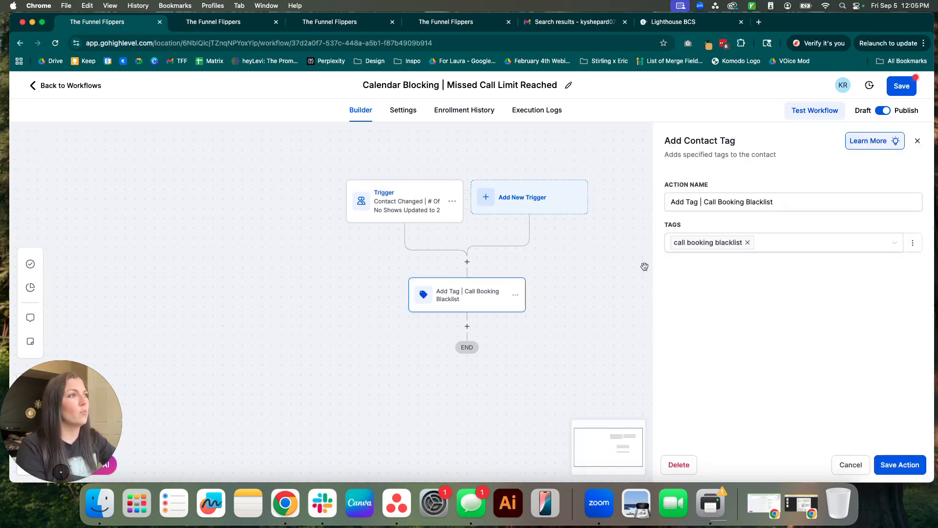
{"action": "left_click_drag", "start_coordinate": [672, 200], "coordinate": [780, 200]}
{"action": "left_click", "coordinate": [780, 201]}
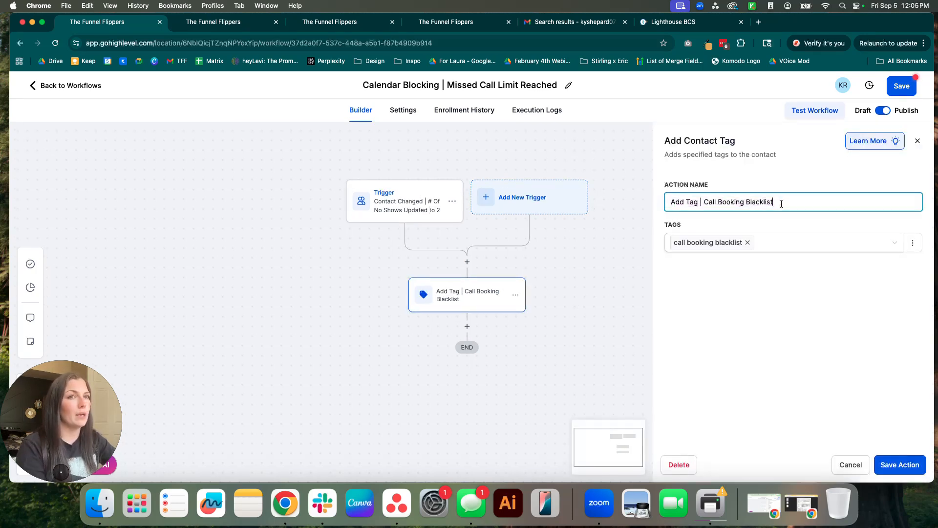
{"action": "left_click", "coordinate": [899, 465]}
{"action": "left_click", "coordinate": [896, 88]}
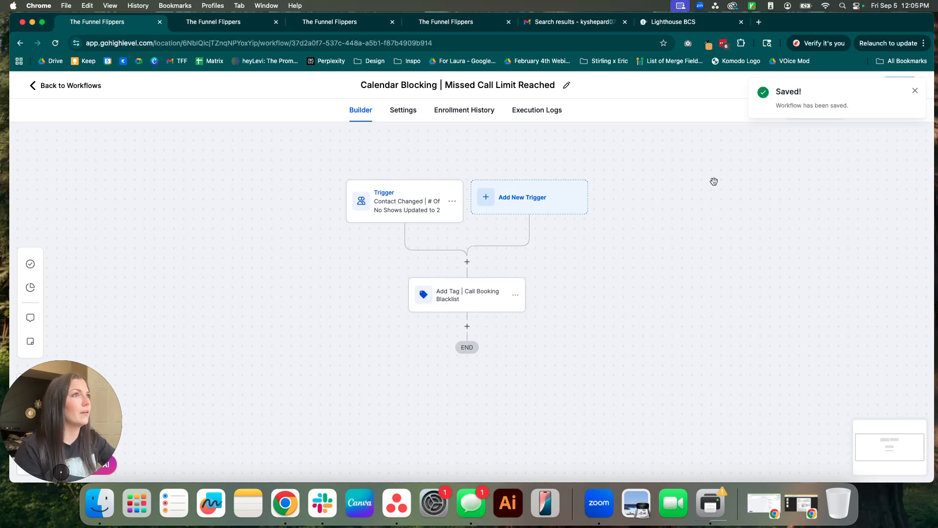
{"action": "left_click", "coordinate": [87, 85]}
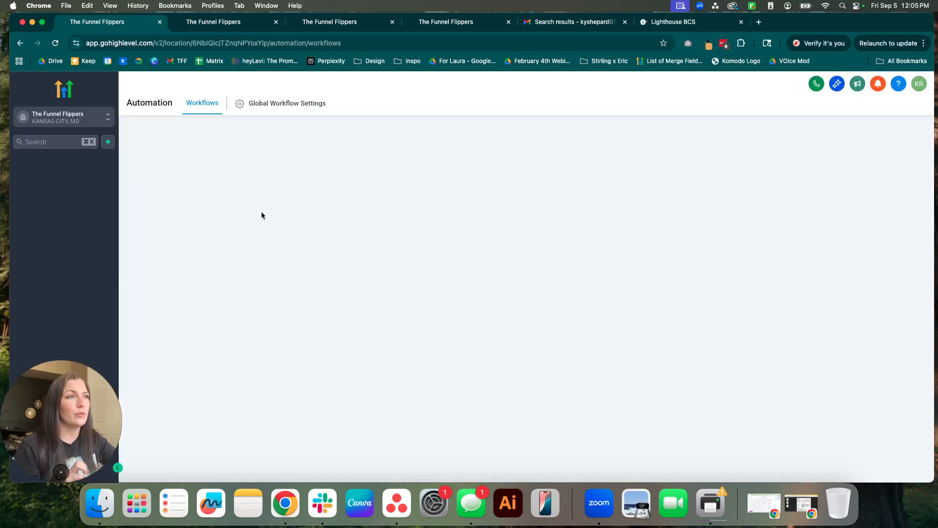
{"action": "left_click", "coordinate": [679, 193]}
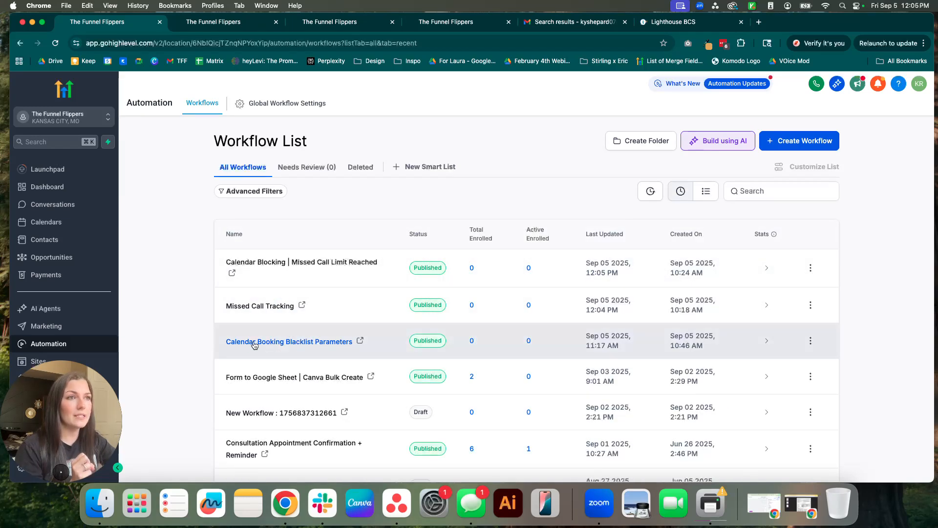
Open Calendar Booking Blacklist Parameters and save its Customer booked appointment trigger for Existing Client Call.
{"action": "left_click", "coordinate": [271, 344]}
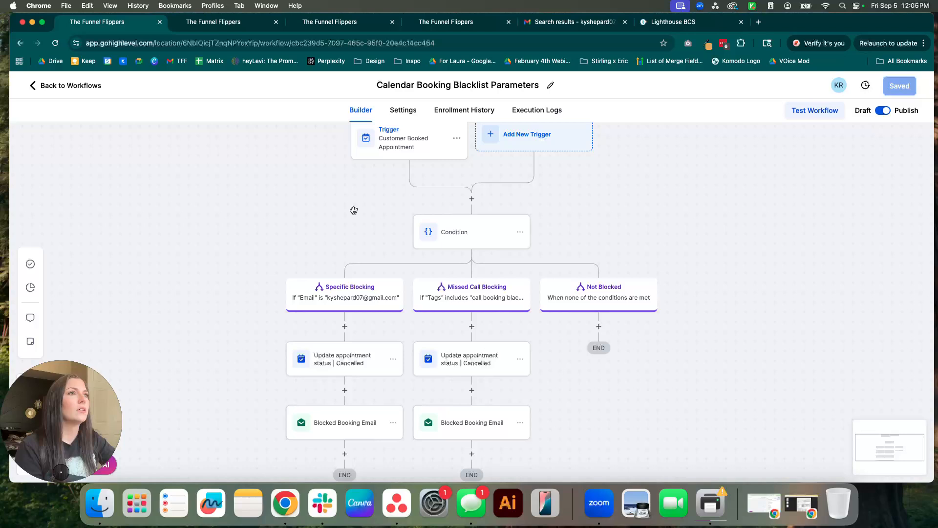
{"action": "mouse_move", "coordinate": [353, 209]}
{"action": "left_mouse_down"}
{"action": "mouse_move", "coordinate": [359, 235]}
{"action": "mouse_move", "coordinate": [368, 199]}
{"action": "left_mouse_up"}
{"action": "left_click", "coordinate": [394, 145]}
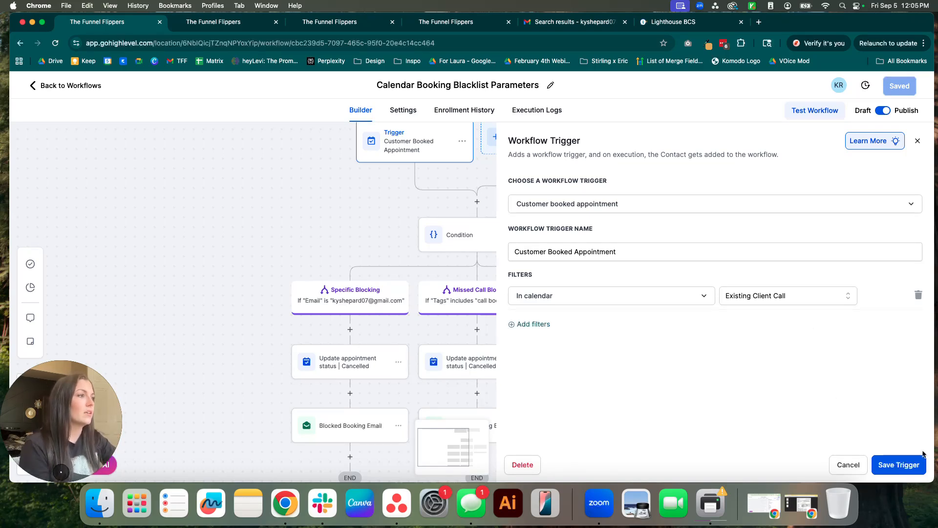
{"action": "left_click", "coordinate": [911, 465]}
Open the Condition step and reset the first Specific Blocking condition to blank.
{"action": "scroll", "coordinate": [727, 310], "scroll_direction": "down", "scroll_amount": 2}
{"action": "scroll", "coordinate": [703, 212], "scroll_direction": "down", "scroll_amount": 3}
{"action": "left_click", "coordinate": [450, 190]}
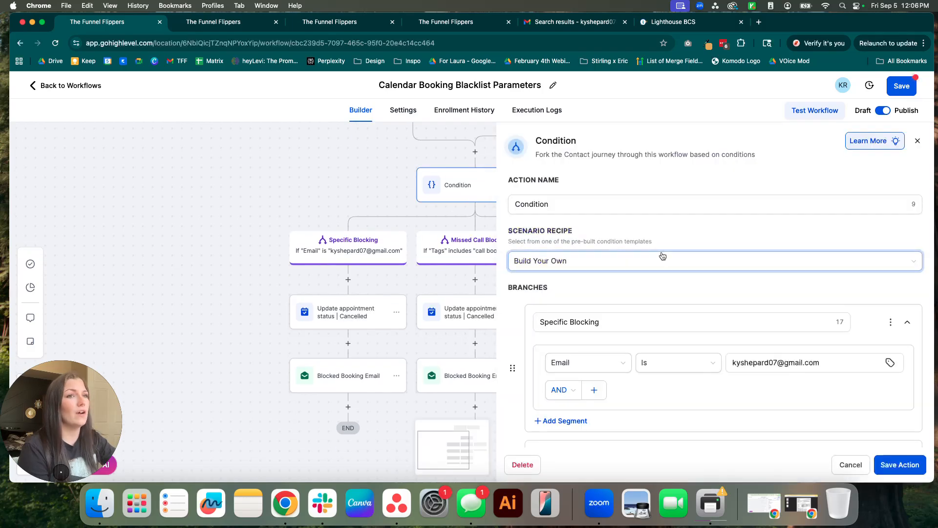
{"action": "scroll", "coordinate": [690, 280], "scroll_direction": "down", "scroll_amount": 2}
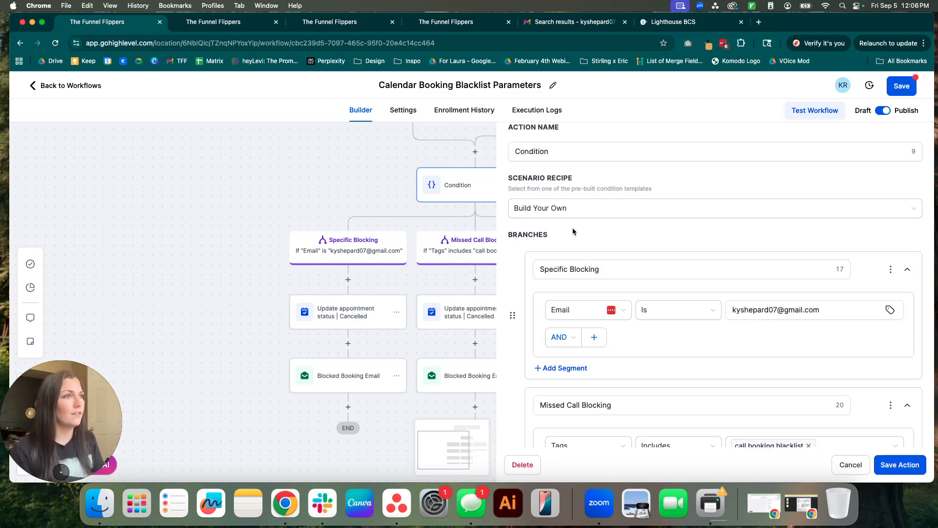
{"action": "scroll", "coordinate": [641, 311], "scroll_direction": "down", "scroll_amount": 1}
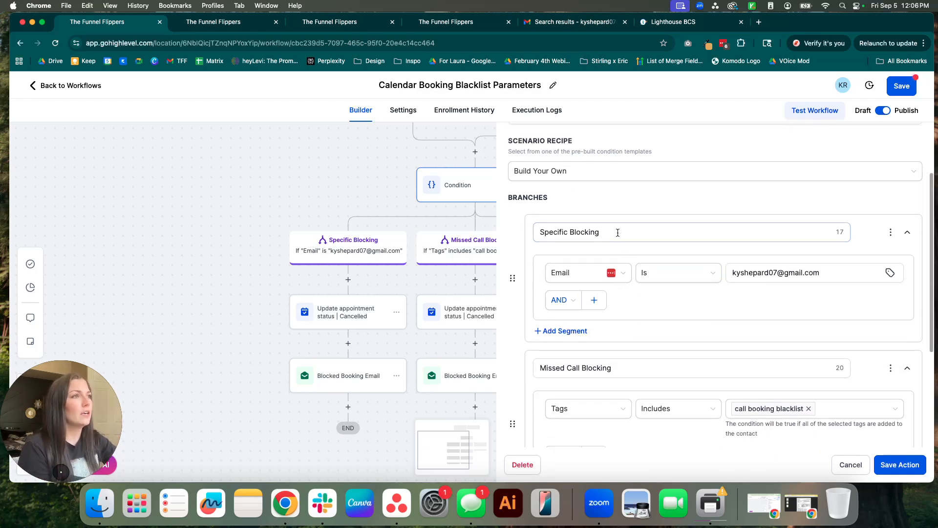
{"action": "left_click_drag", "start_coordinate": [617, 233], "coordinate": [536, 232]}
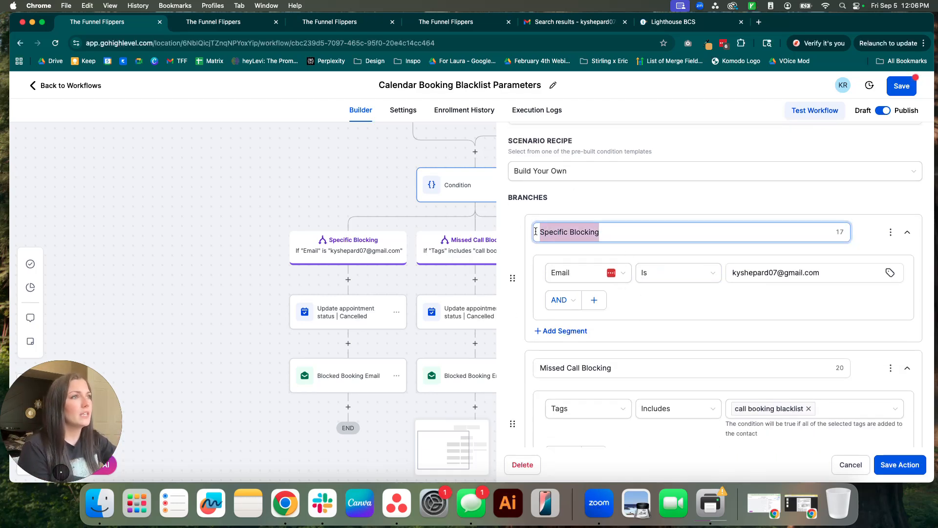
{"action": "left_click", "coordinate": [581, 273]}
{"action": "left_click", "coordinate": [738, 302]}
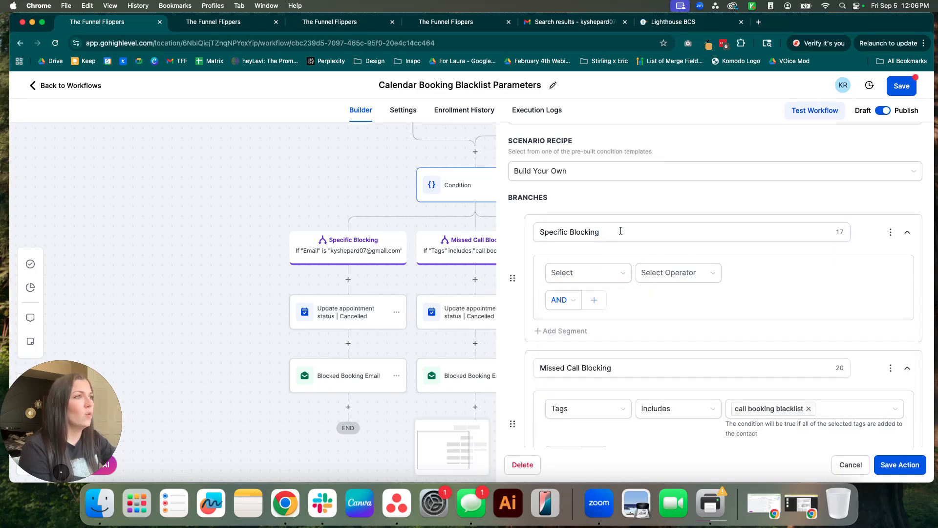
Set the condition to Contact Details Email Is, entering the blacklisted email address.
{"action": "scroll", "coordinate": [647, 277], "scroll_direction": "down", "scroll_amount": 1}
{"action": "left_click", "coordinate": [593, 276]}
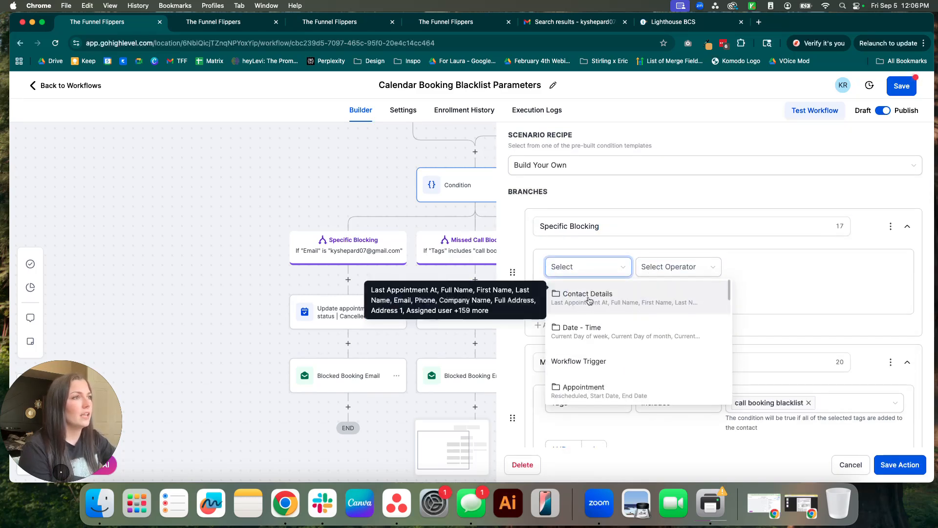
{"action": "left_click", "coordinate": [591, 296]}
{"action": "scroll", "coordinate": [610, 354], "scroll_direction": "down", "scroll_amount": 3}
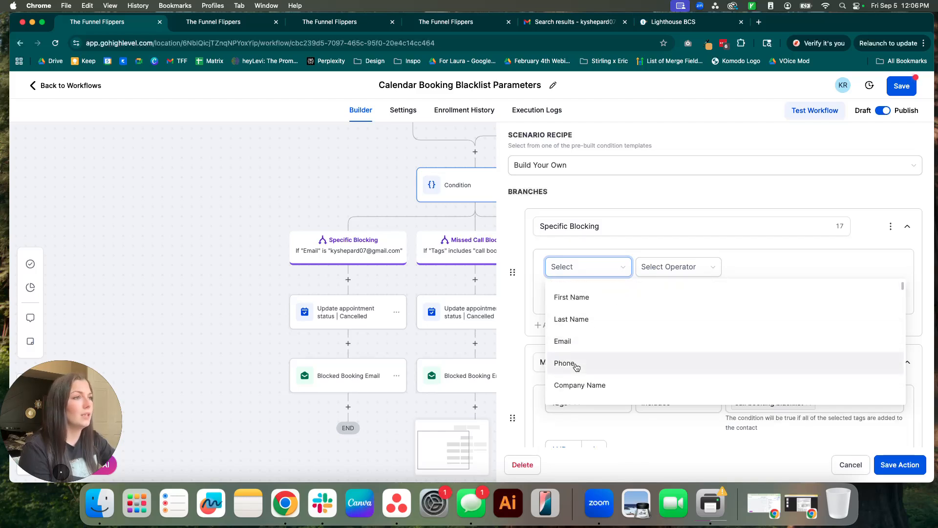
{"action": "left_click", "coordinate": [563, 340]}
{"action": "left_click", "coordinate": [665, 267]}
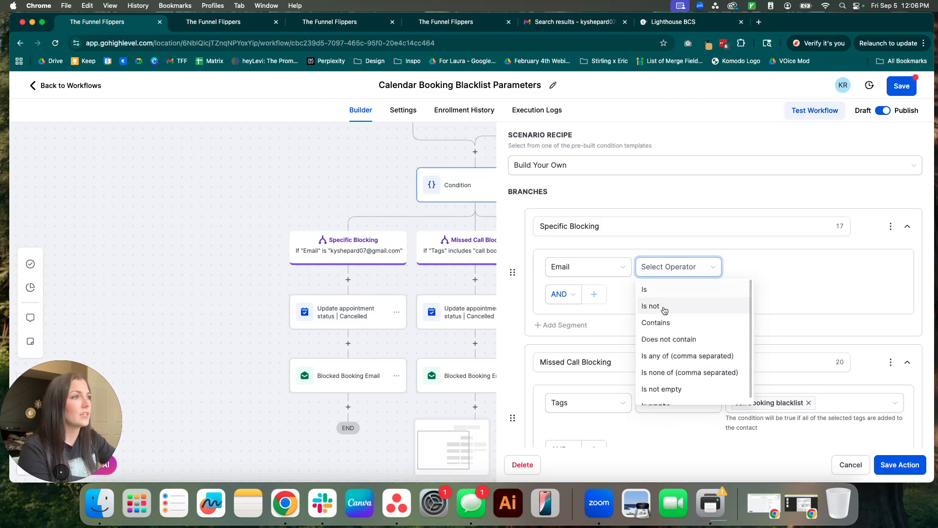
{"action": "left_click", "coordinate": [664, 289]}
{"action": "left_click", "coordinate": [780, 264]}
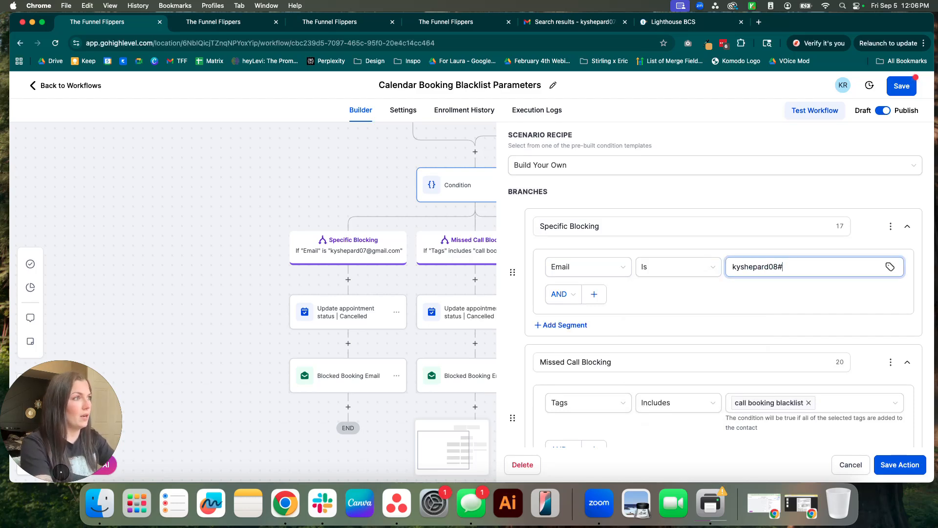
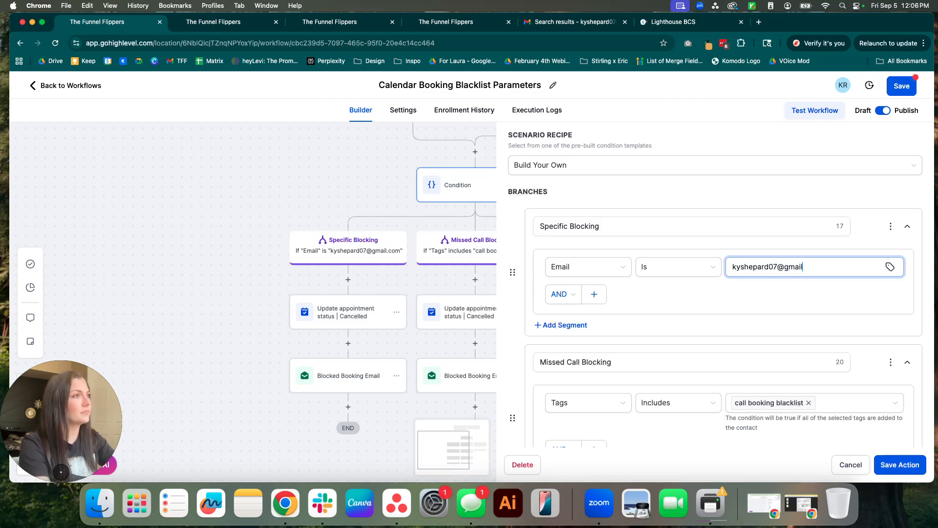
Switch the Specific Blocking branch's condition joining from AND to OR.
{"action": "left_click", "coordinate": [594, 294]}
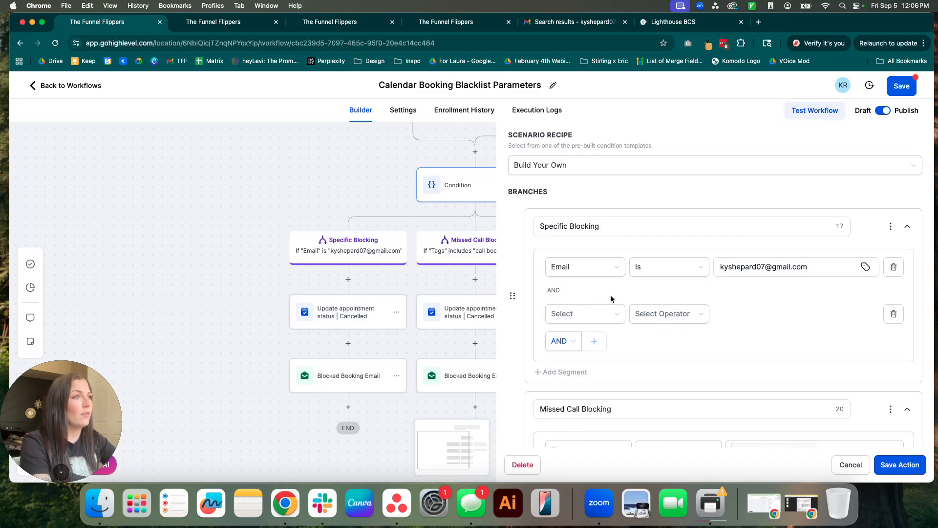
{"action": "left_click", "coordinate": [894, 314]}
{"action": "left_click", "coordinate": [557, 295]}
{"action": "left_click", "coordinate": [556, 332]}
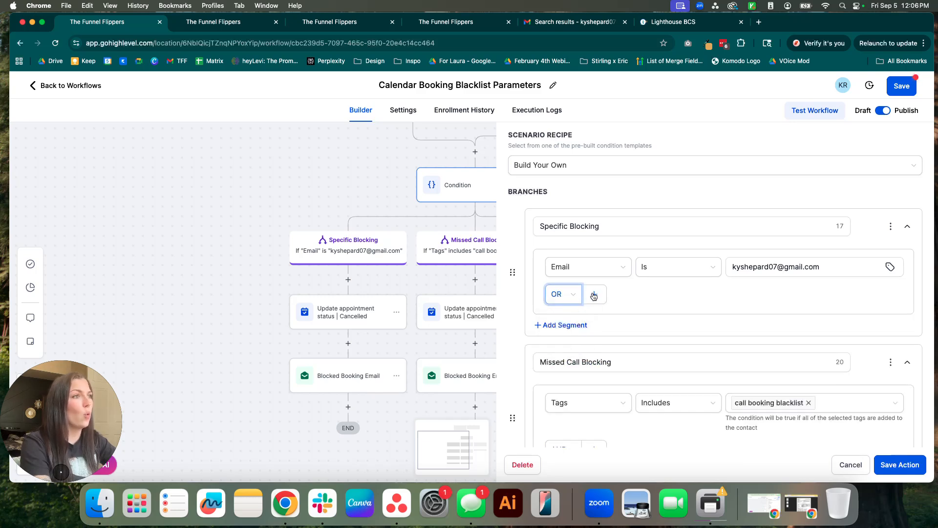
Add a Phone Is condition with a number, then delete it, leaving only the Email condition.
{"action": "left_click", "coordinate": [594, 293]}
{"action": "left_click", "coordinate": [578, 313]}
{"action": "left_click", "coordinate": [611, 343]}
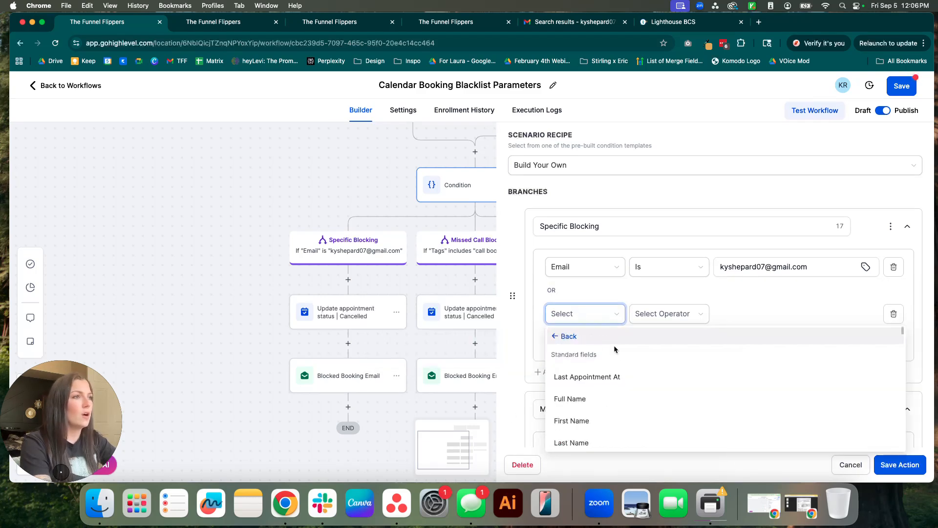
{"action": "scroll", "coordinate": [611, 424], "scroll_direction": "down", "scroll_amount": 3}
{"action": "left_click", "coordinate": [572, 342]}
{"action": "left_click", "coordinate": [659, 322]}
{"action": "left_click", "coordinate": [679, 334]}
{"action": "left_click", "coordinate": [748, 321]}
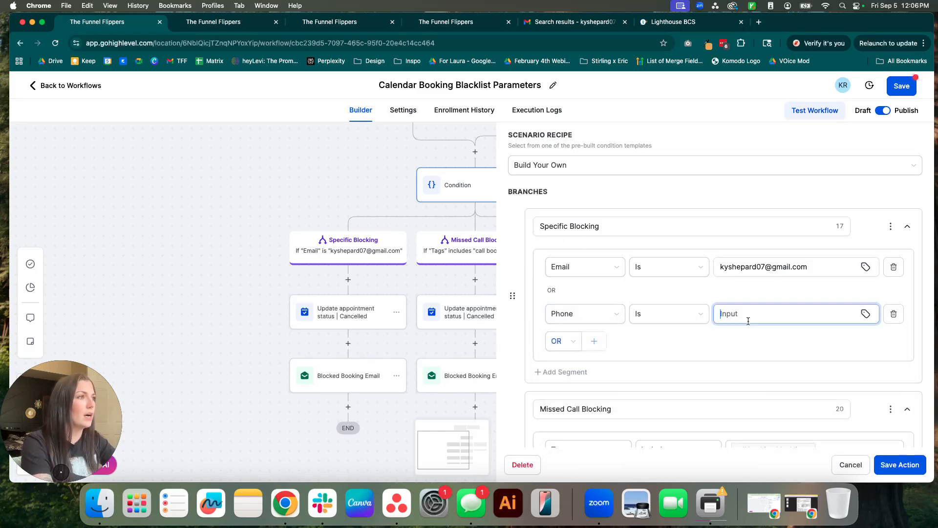
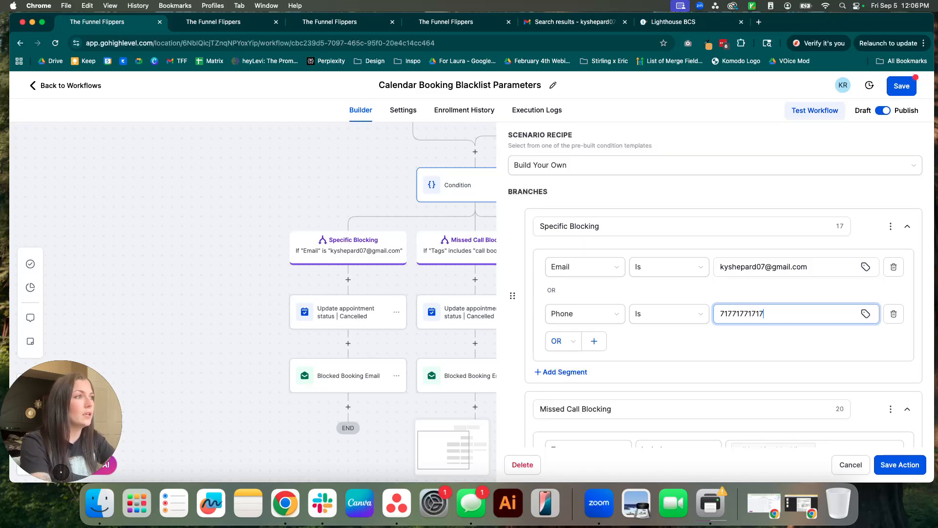
{"action": "left_click", "coordinate": [678, 350]}
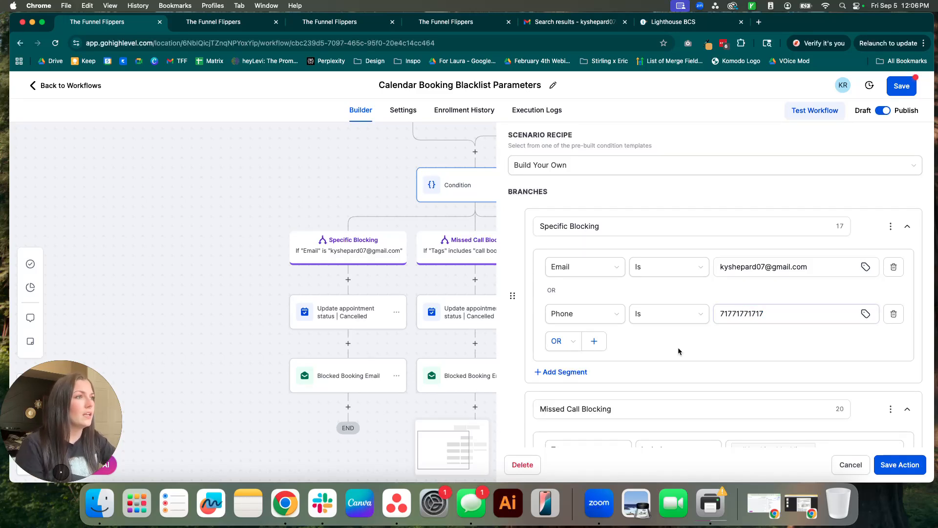
{"action": "left_click", "coordinate": [893, 313]}
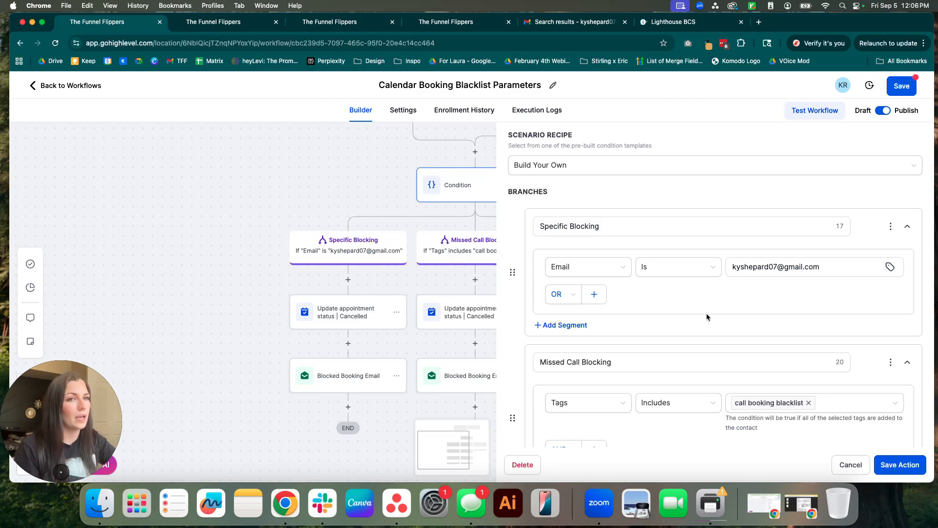
{"action": "left_click", "coordinate": [728, 357]}
{"action": "scroll", "coordinate": [693, 412], "scroll_direction": "down", "scroll_amount": 4}
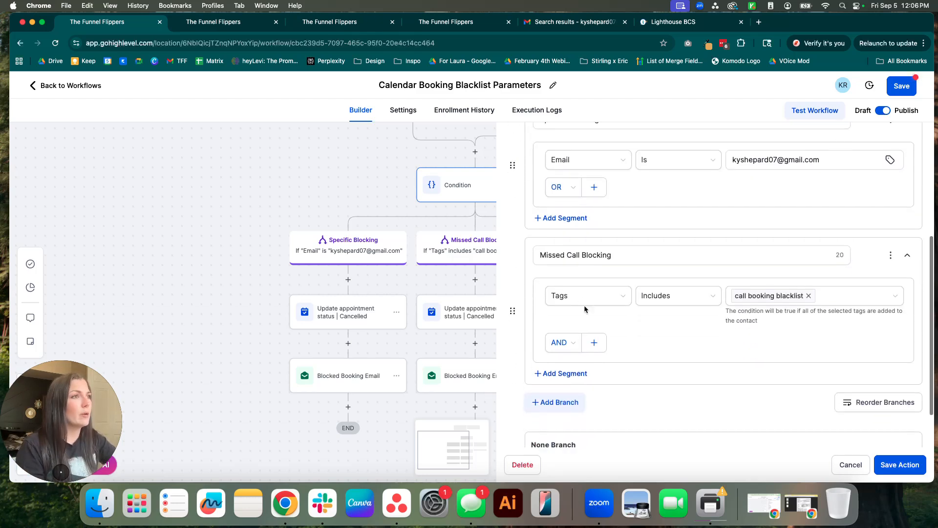
{"action": "left_click", "coordinate": [627, 255]}
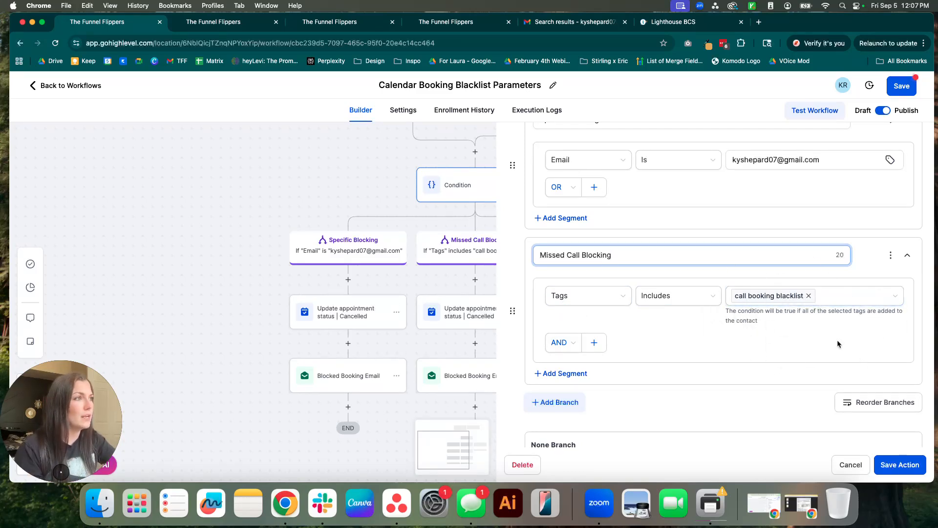
{"action": "scroll", "coordinate": [743, 367], "scroll_direction": "down", "scroll_amount": 2}
{"action": "left_click_drag", "start_coordinate": [581, 419], "coordinate": [525, 423]}
Close the Condition panel and add a Remove From Workflow (current workflow) step under Not Blocked.
{"action": "left_click", "coordinate": [664, 436]}
{"action": "left_click", "coordinate": [853, 462]}
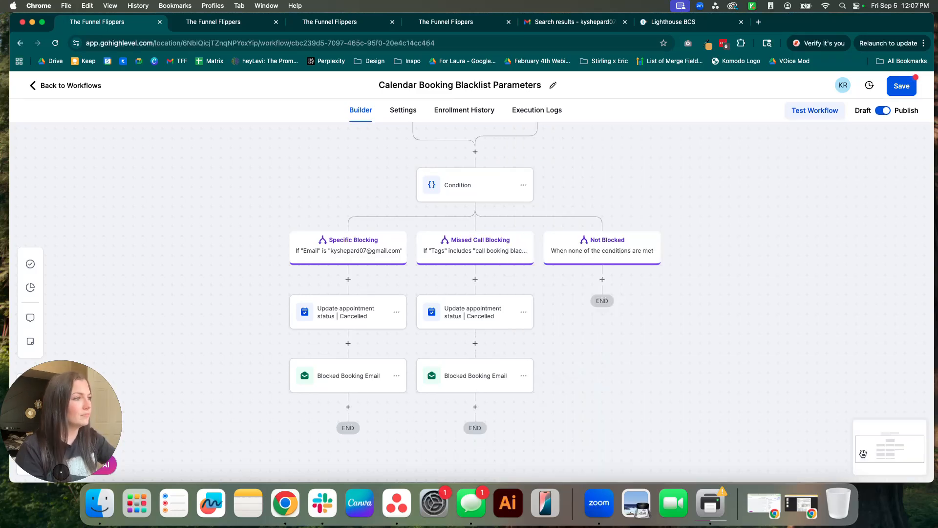
{"action": "scroll", "coordinate": [675, 292], "scroll_direction": "down", "scroll_amount": 1}
{"action": "left_click", "coordinate": [617, 266]}
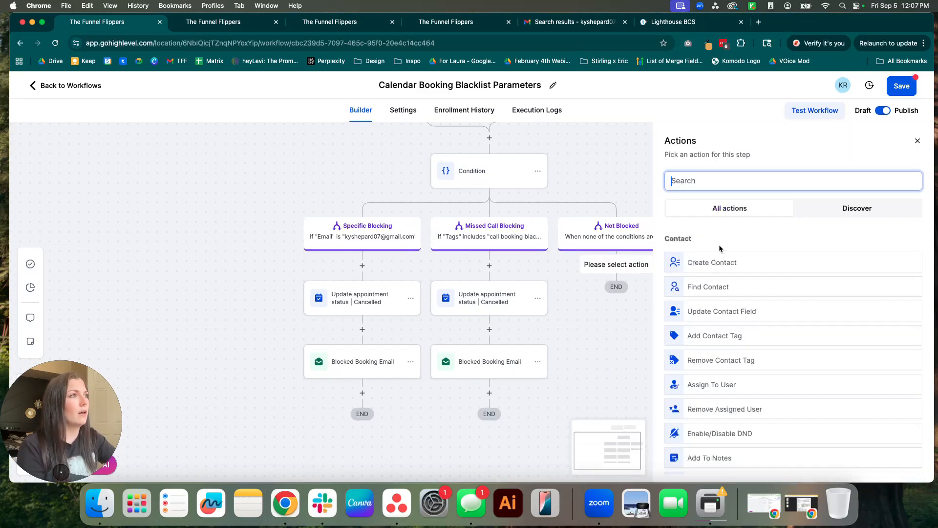
{"action": "type", "text": "remove"}
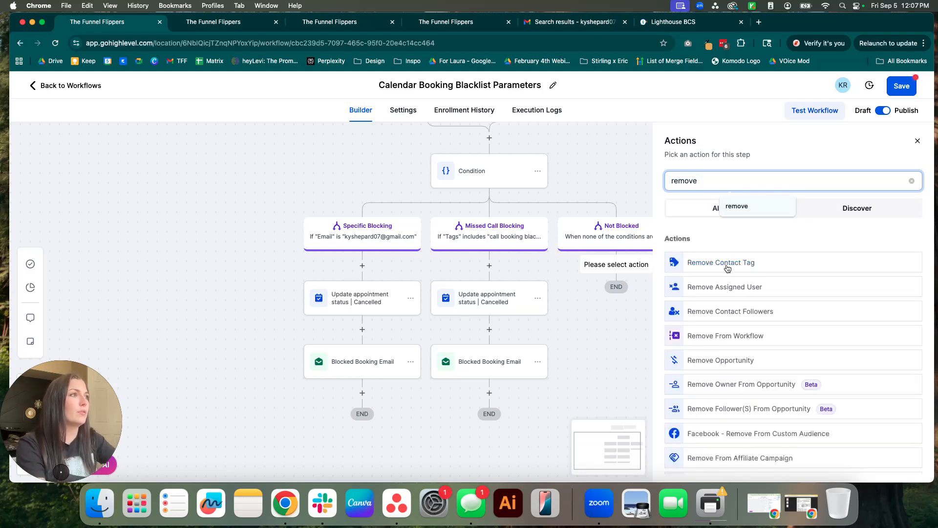
{"action": "left_click", "coordinate": [722, 335]}
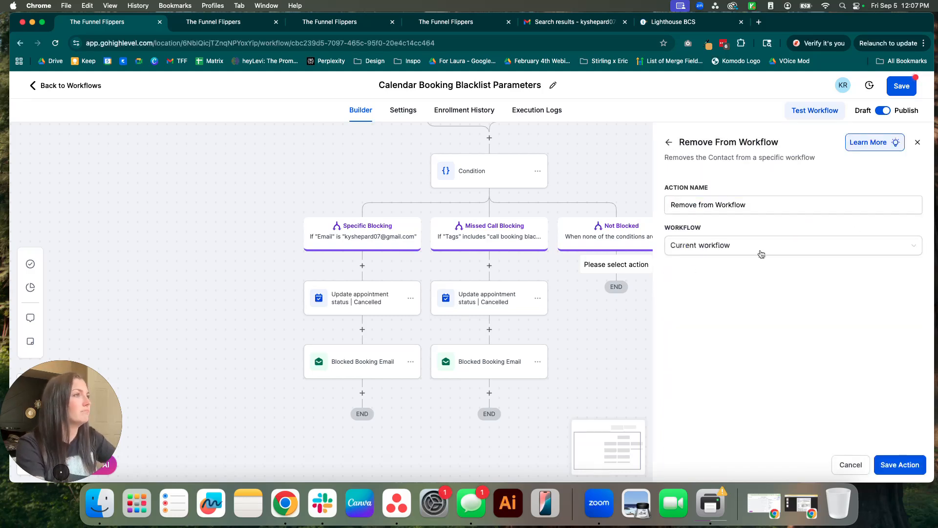
{"action": "left_click", "coordinate": [908, 471]}
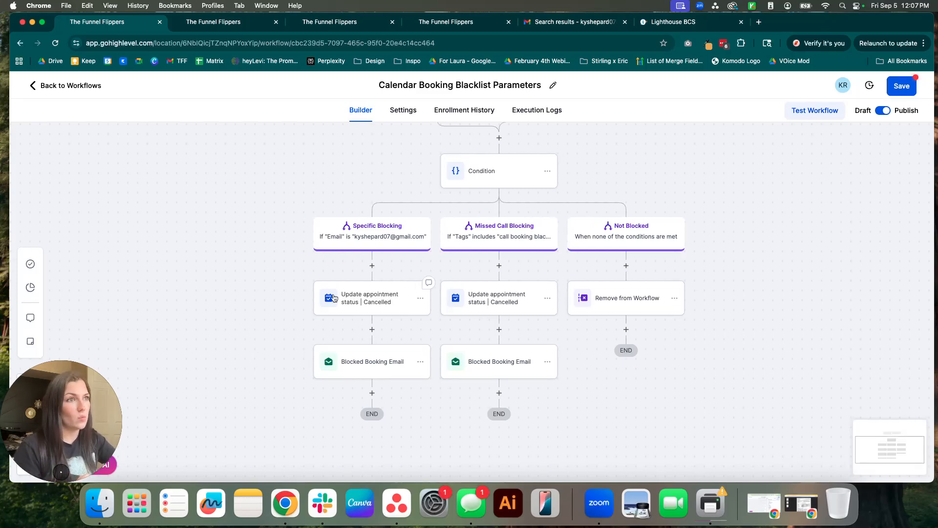
{"action": "left_click", "coordinate": [353, 298]}
{"action": "left_click_drag", "start_coordinate": [660, 143], "coordinate": [792, 146]}
{"action": "left_click", "coordinate": [791, 233]}
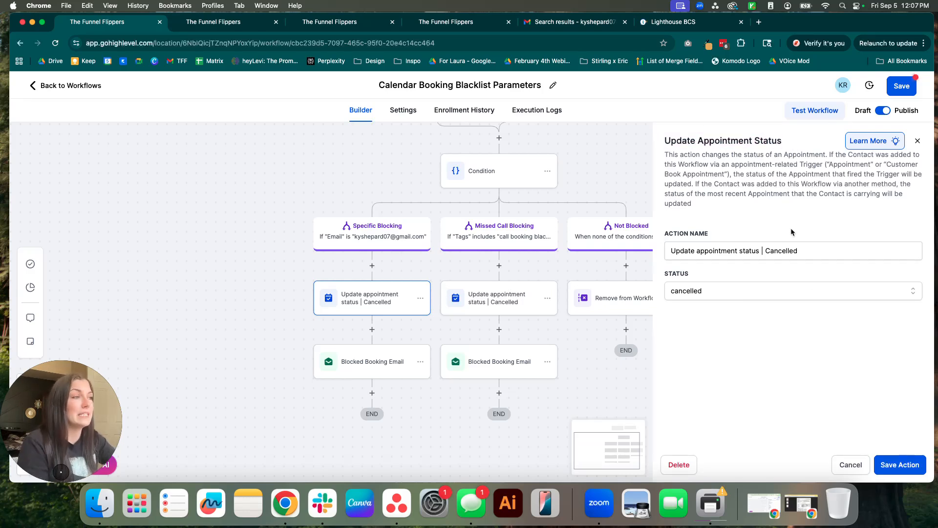
{"action": "left_click_drag", "start_coordinate": [800, 250], "coordinate": [768, 253]}
{"action": "left_click", "coordinate": [712, 265]}
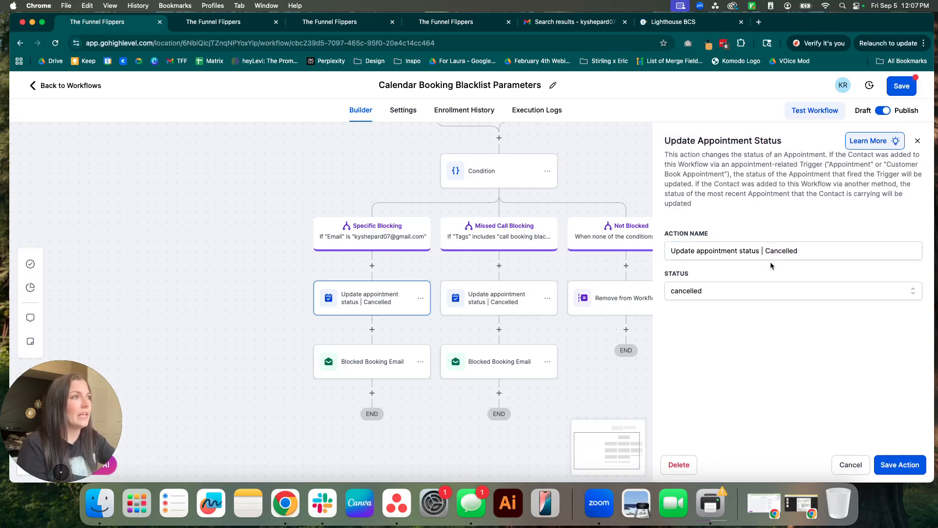
{"action": "left_click", "coordinate": [699, 292]}
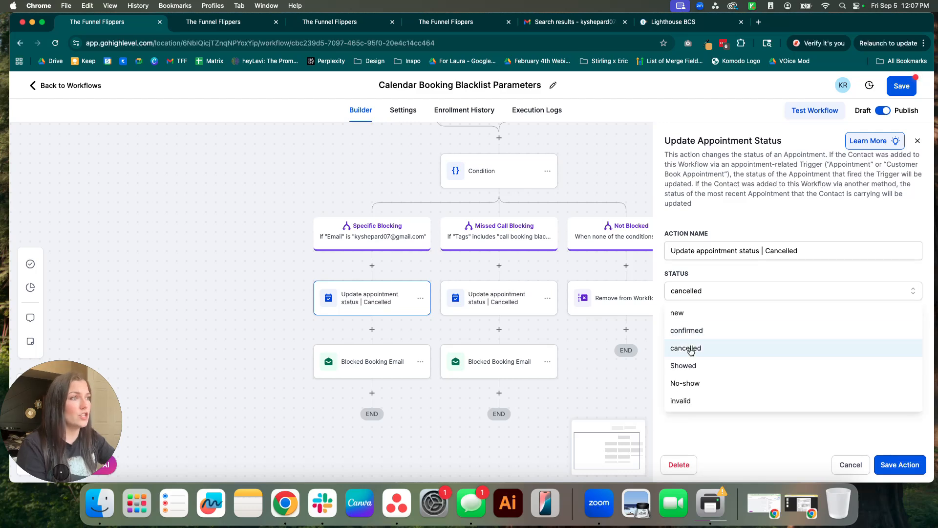
{"action": "left_click", "coordinate": [674, 351]}
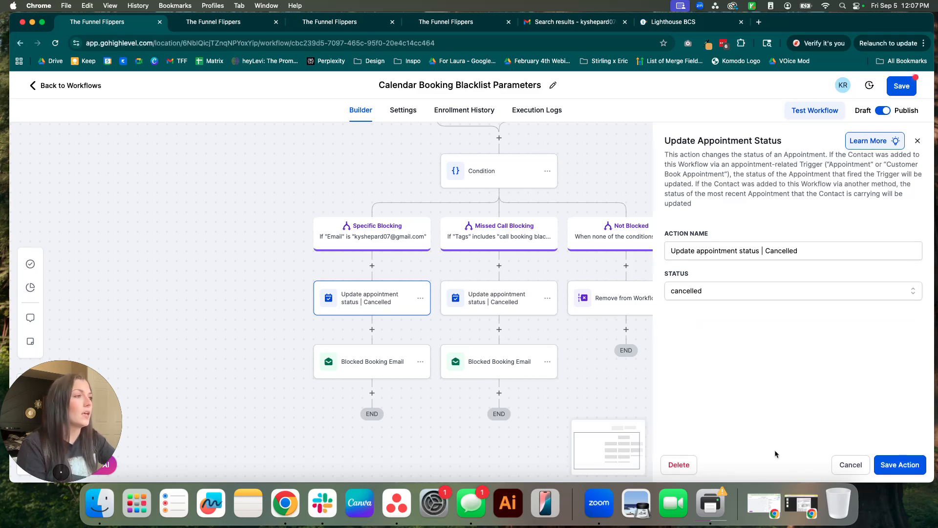
{"action": "left_click", "coordinate": [840, 466]}
{"action": "left_click_drag", "start_coordinate": [715, 399], "coordinate": [709, 396]}
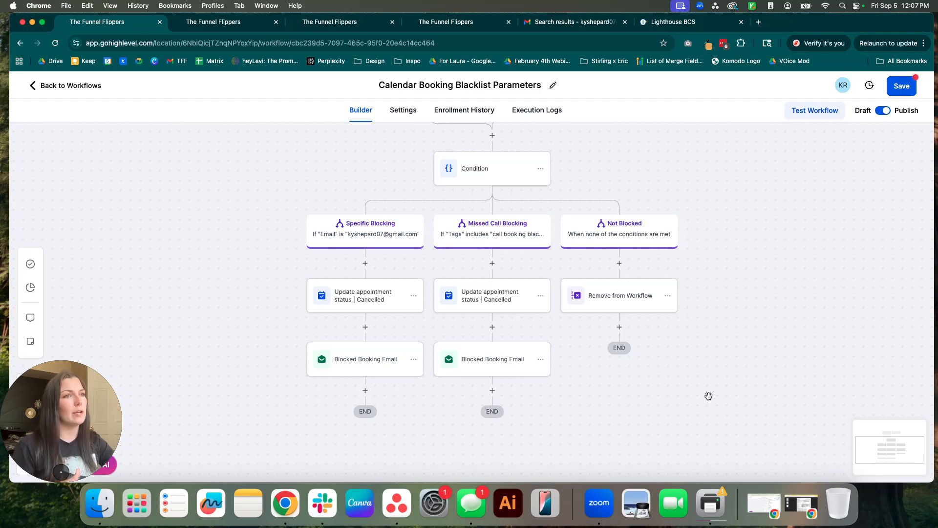
Review the Blocked Booking Email's cancellation subject and message, then close it without changes.
{"action": "left_click", "coordinate": [365, 358]}
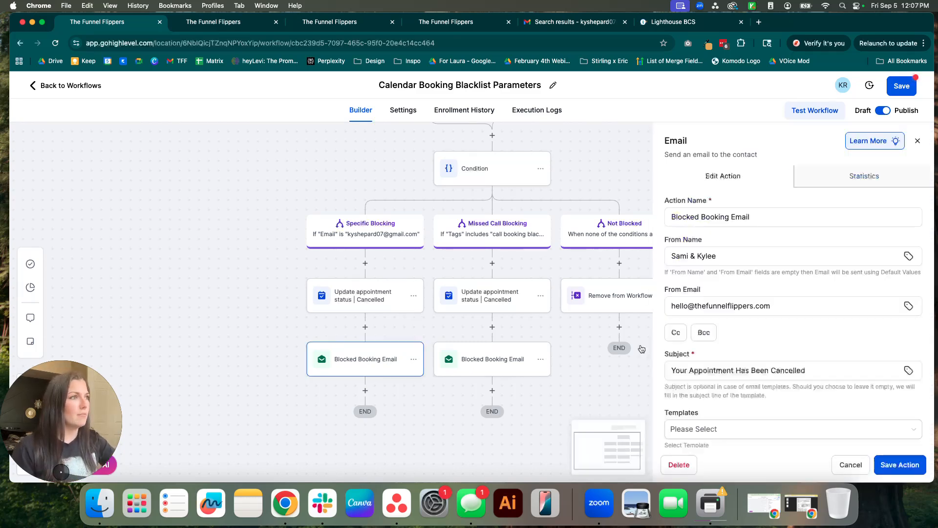
{"action": "scroll", "coordinate": [806, 293], "scroll_direction": "down", "scroll_amount": 4}
{"action": "left_click", "coordinate": [810, 255]}
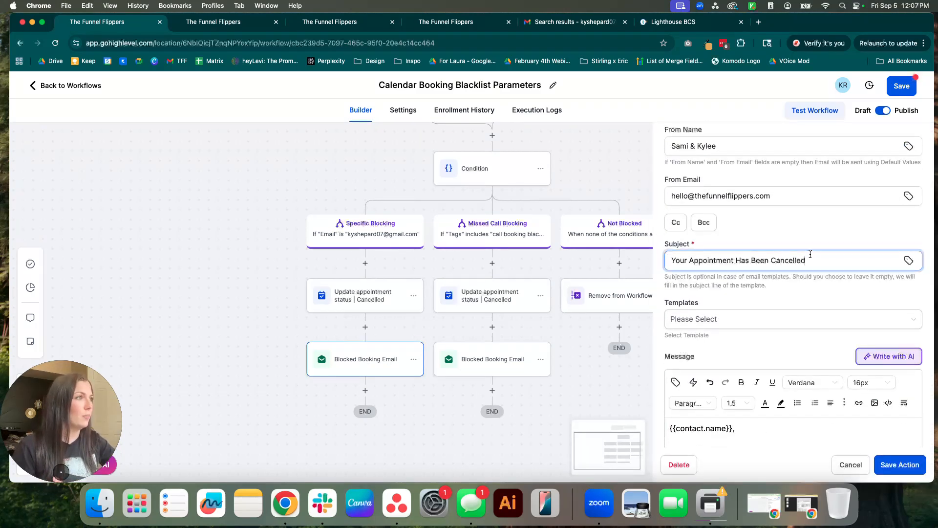
{"action": "scroll", "coordinate": [800, 298], "scroll_direction": "down", "scroll_amount": 4}
{"action": "left_click_drag", "start_coordinate": [669, 253], "coordinate": [848, 280]}
{"action": "left_click", "coordinate": [847, 287]}
{"action": "scroll", "coordinate": [806, 298], "scroll_direction": "down", "scroll_amount": 2}
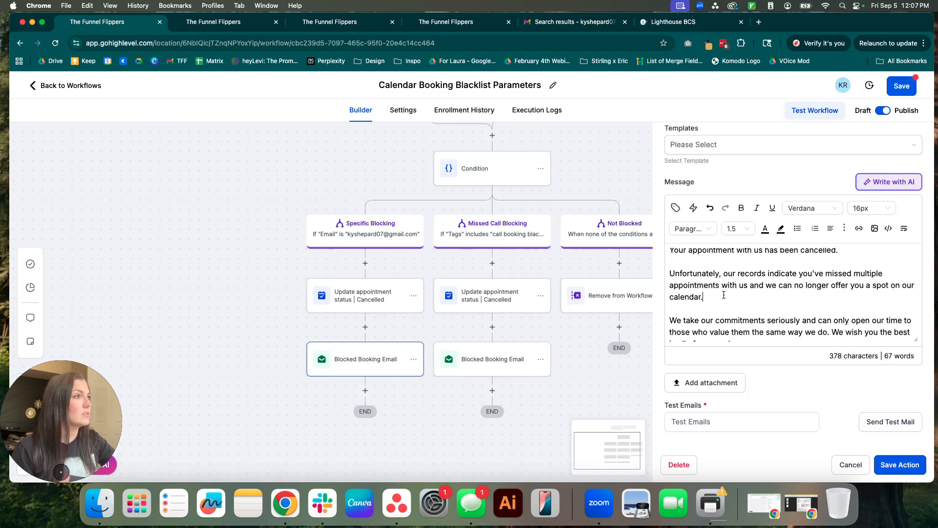
{"action": "scroll", "coordinate": [727, 304], "scroll_direction": "down", "scroll_amount": 1}
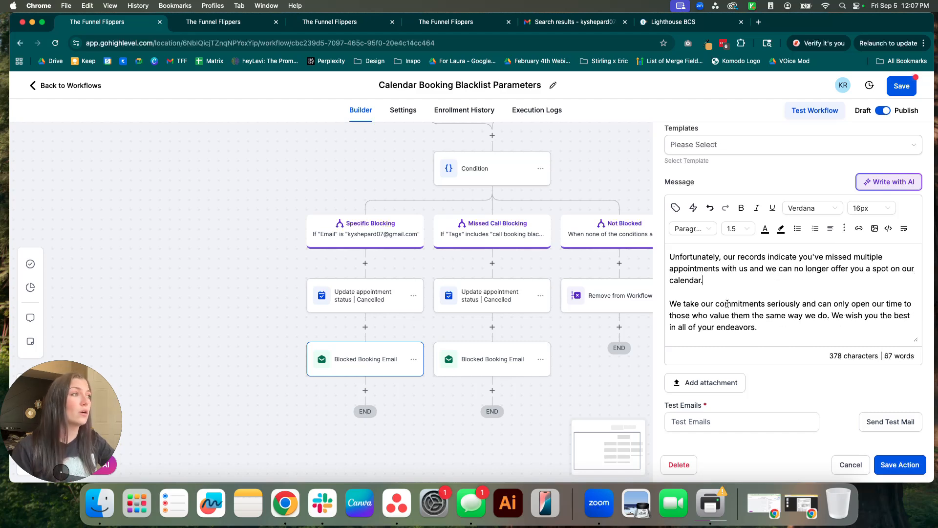
{"action": "scroll", "coordinate": [727, 304], "scroll_direction": "up", "scroll_amount": 1}
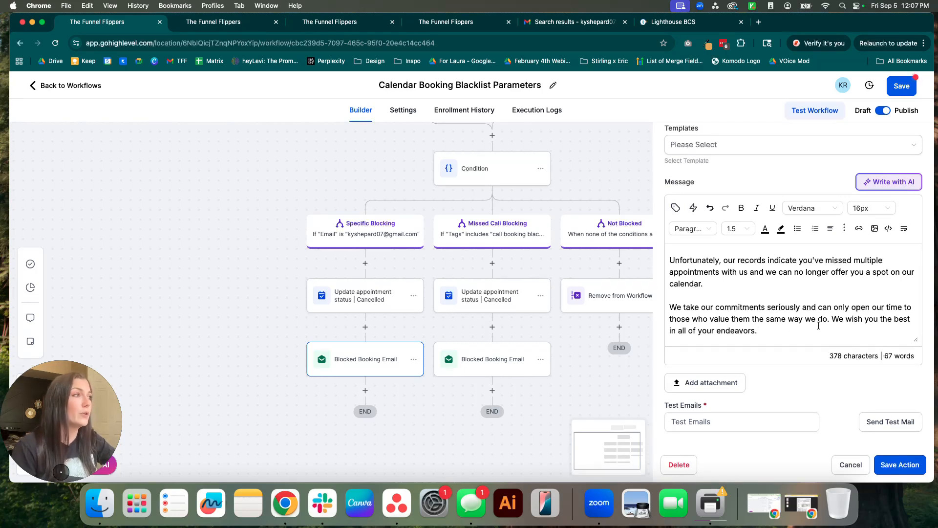
{"action": "left_click", "coordinate": [854, 463]}
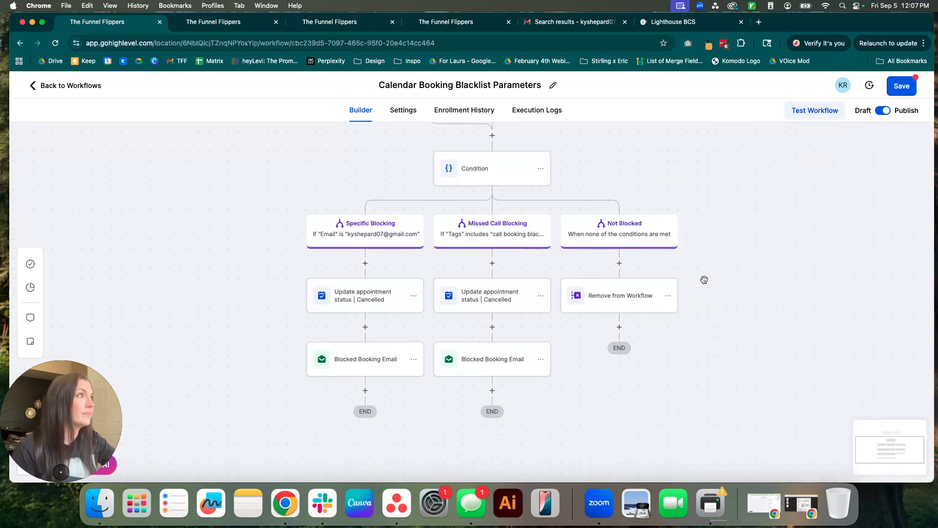
Save the Calendar Booking Blacklist Parameters workflow and copy the Existing Client Call scheduling link.
{"action": "left_click", "coordinate": [901, 92]}
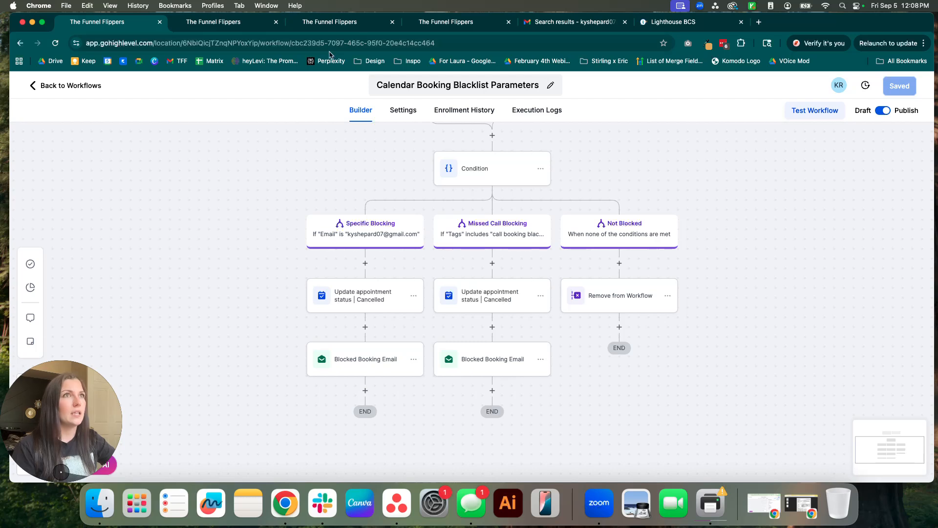
{"action": "left_click", "coordinate": [250, 23]}
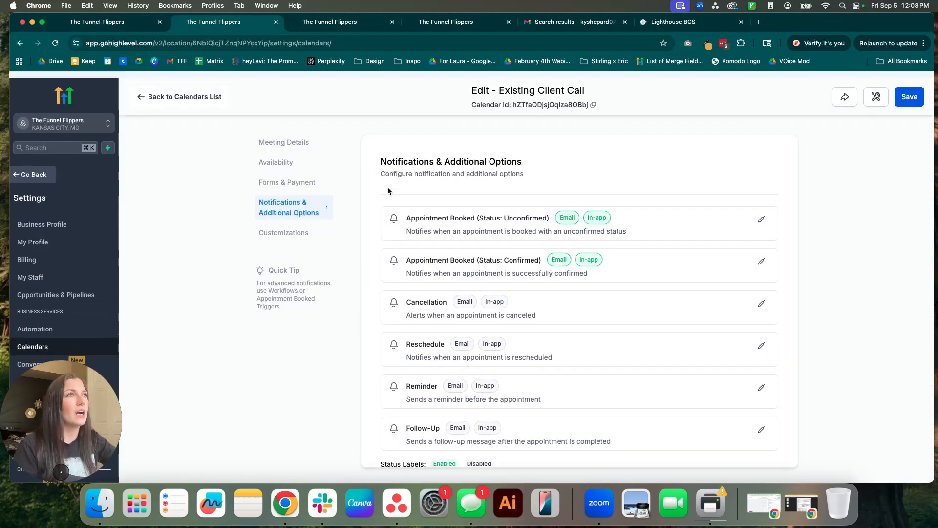
{"action": "left_click", "coordinate": [841, 90]}
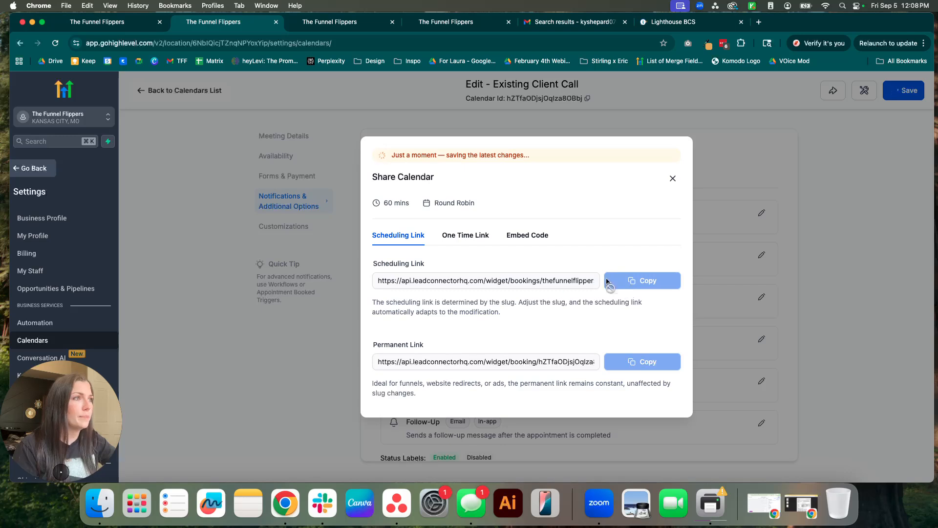
{"action": "left_click", "coordinate": [640, 270]}
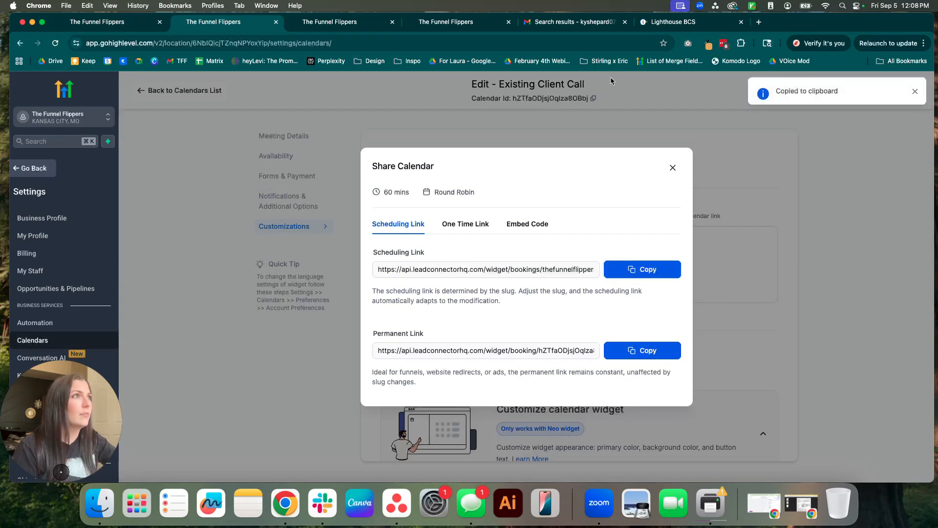
{"action": "left_click", "coordinate": [696, 23]}
{"action": "left_click", "coordinate": [536, 43]}
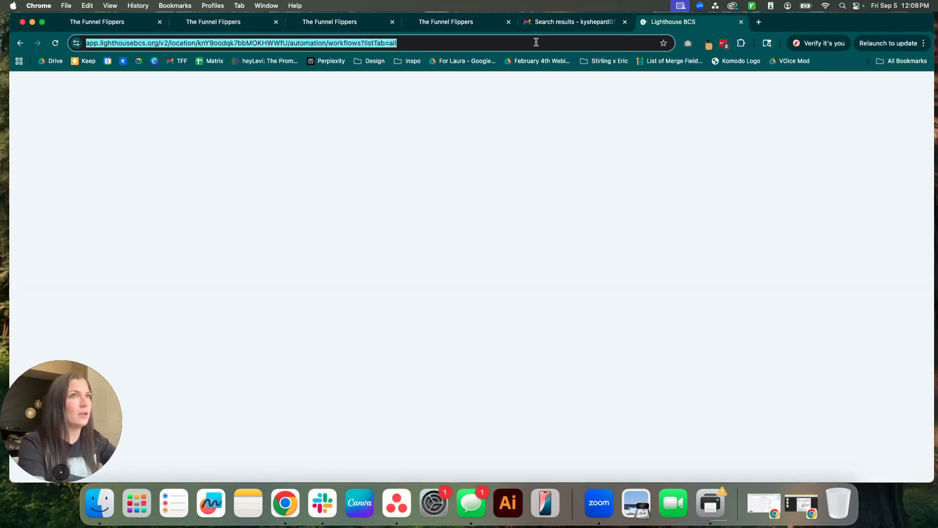
Open the pasted scheduling link and pick the 09:00 AM slot on Sep 10, 2025.
{"action": "key", "text": "cmd+v"}
{"action": "key", "text": "Return"}
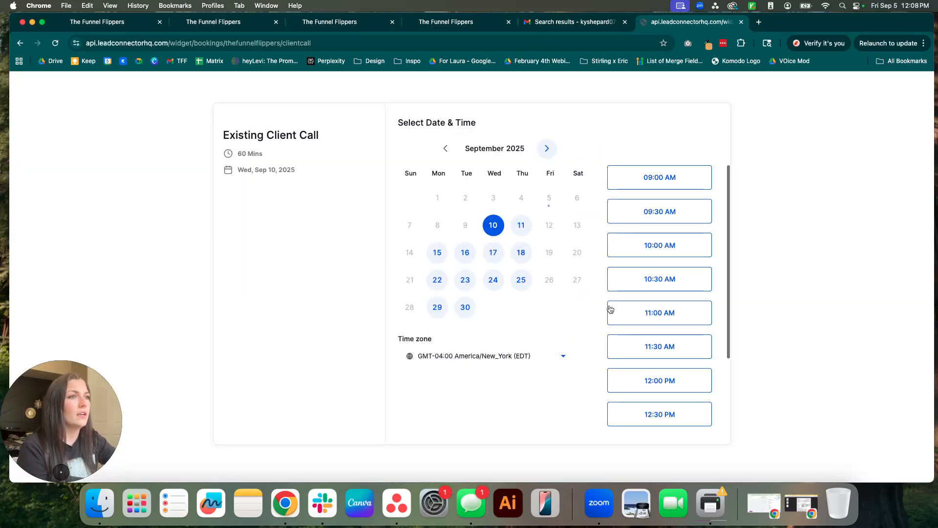
{"action": "left_click", "coordinate": [651, 178]}
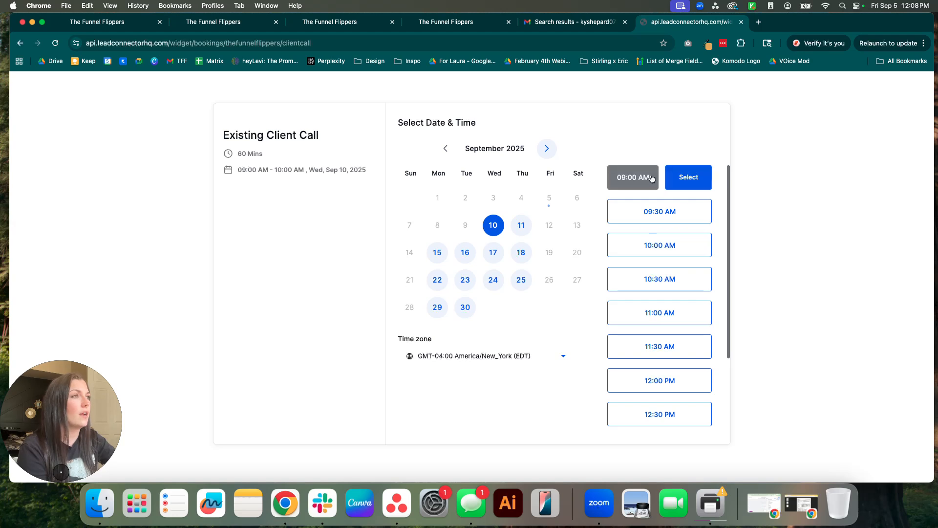
{"action": "left_click", "coordinate": [694, 177]}
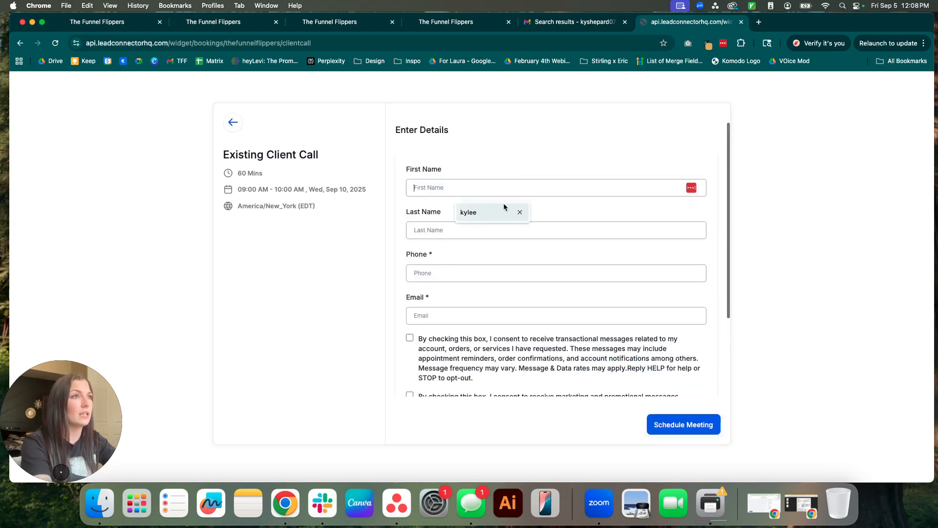
Fill in the blacklisted contact's first name, last name, email address and phone number.
{"action": "left_click", "coordinate": [489, 212]}
{"action": "left_click", "coordinate": [472, 229]}
{"action": "left_click", "coordinate": [469, 258]}
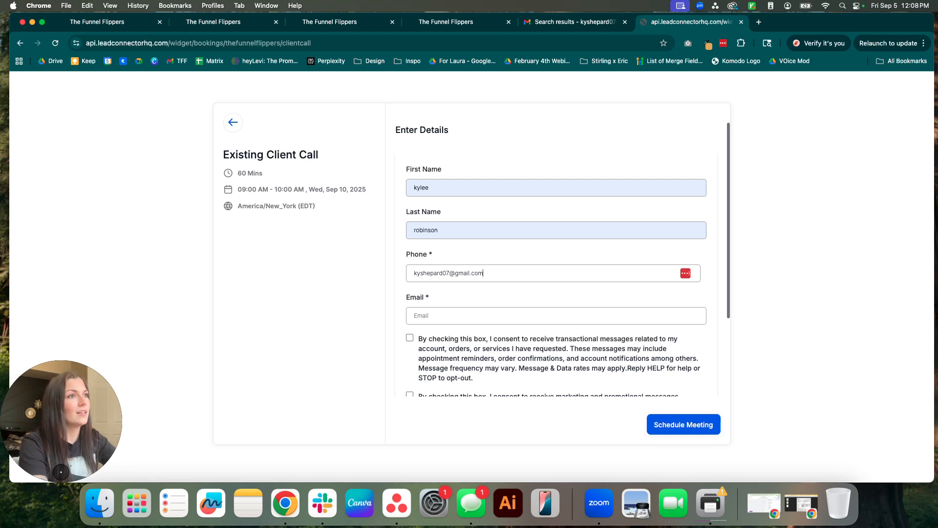
{"action": "left_click", "coordinate": [418, 316]}
{"action": "left_click", "coordinate": [478, 269]}
{"action": "key", "text": "super+a"}
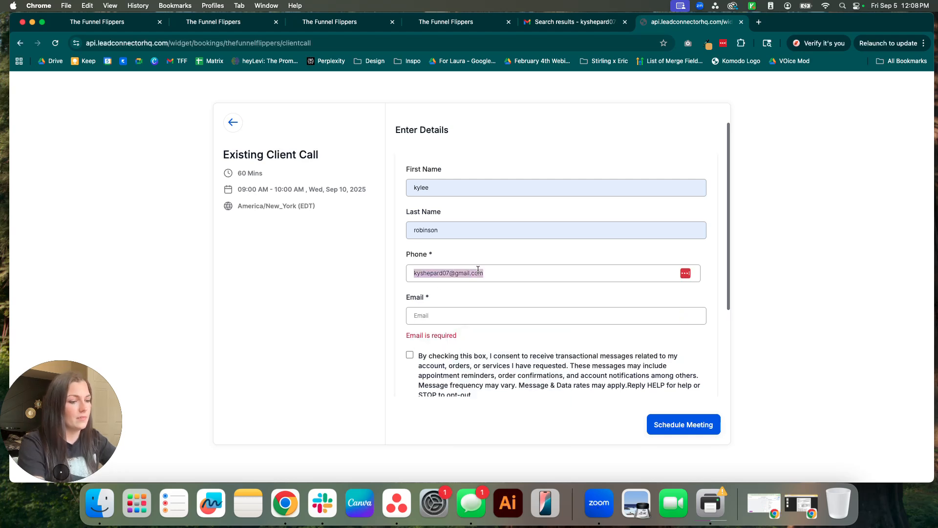
{"action": "key", "text": "super+c"}
{"action": "left_click", "coordinate": [467, 318]}
{"action": "key", "text": "super+v"}
{"action": "left_click", "coordinate": [465, 273]}
{"action": "key", "text": "super+a"}
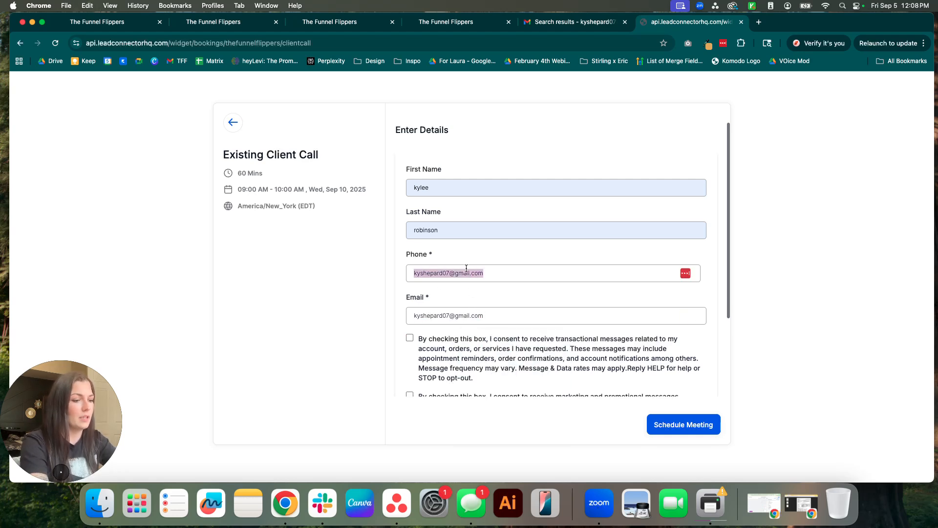
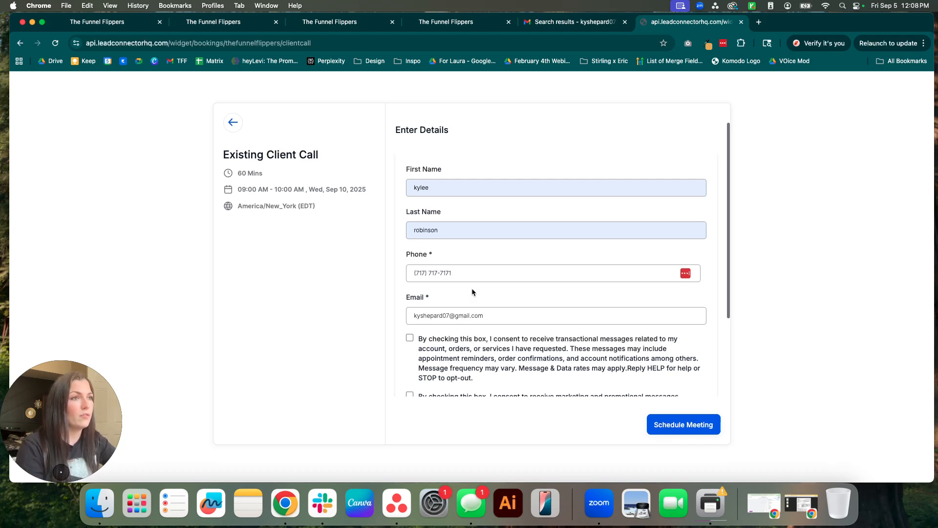
Submit the booking and review the 9:00–10:00 AM Wed, Sep 10 confirmation.
{"action": "scroll", "coordinate": [381, 233], "scroll_direction": "down", "scroll_amount": 3}
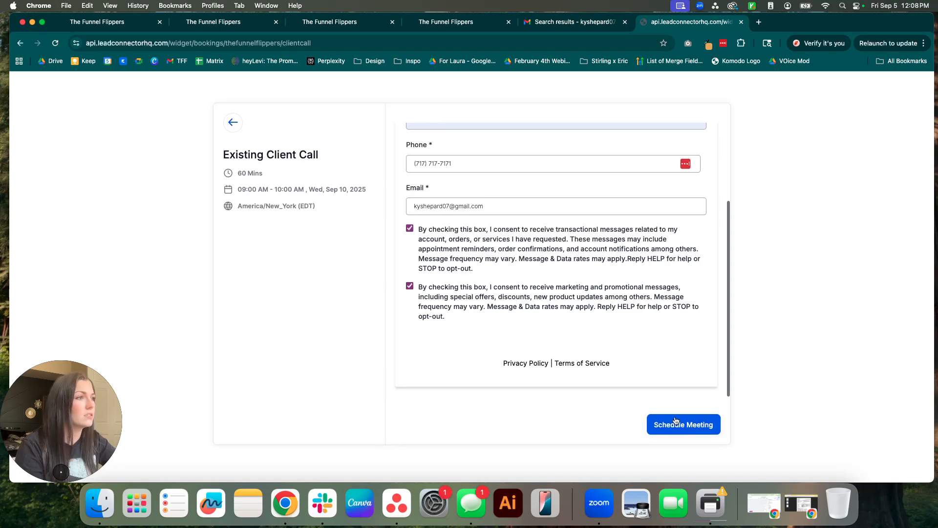
{"action": "left_click", "coordinate": [657, 424]}
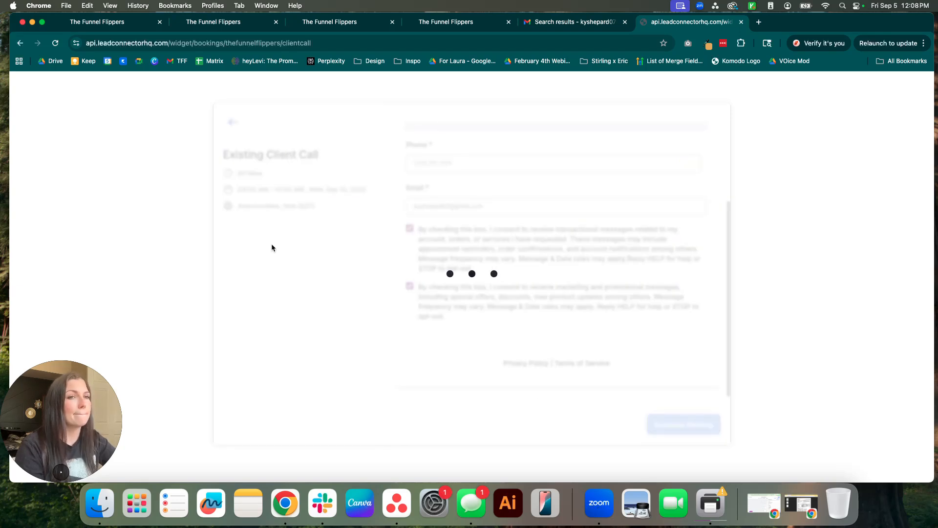
{"action": "left_click_drag", "start_coordinate": [394, 122], "coordinate": [632, 263]}
{"action": "left_click", "coordinate": [657, 228]}
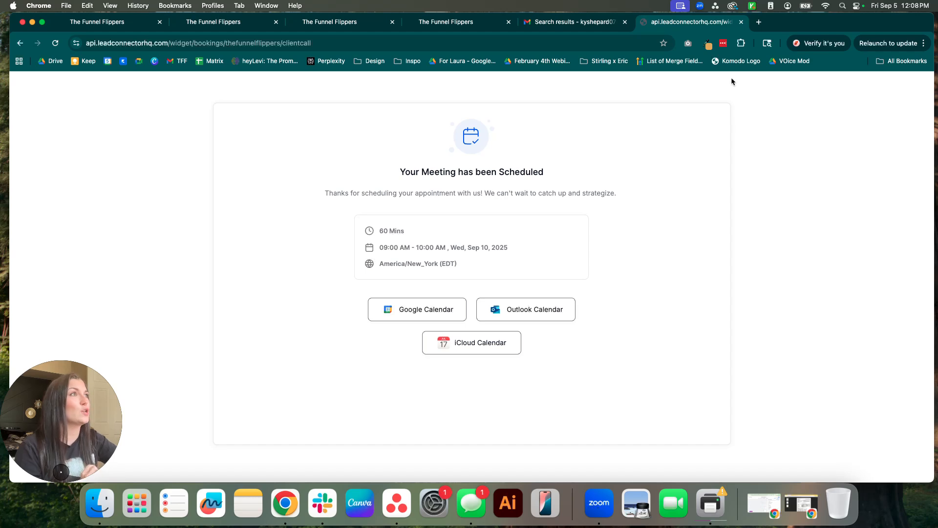
Confirm the 'Your Appointment Has Been Cancelled' email in Gmail, then return to HighLevel's workflows list.
{"action": "left_click", "coordinate": [708, 46]}
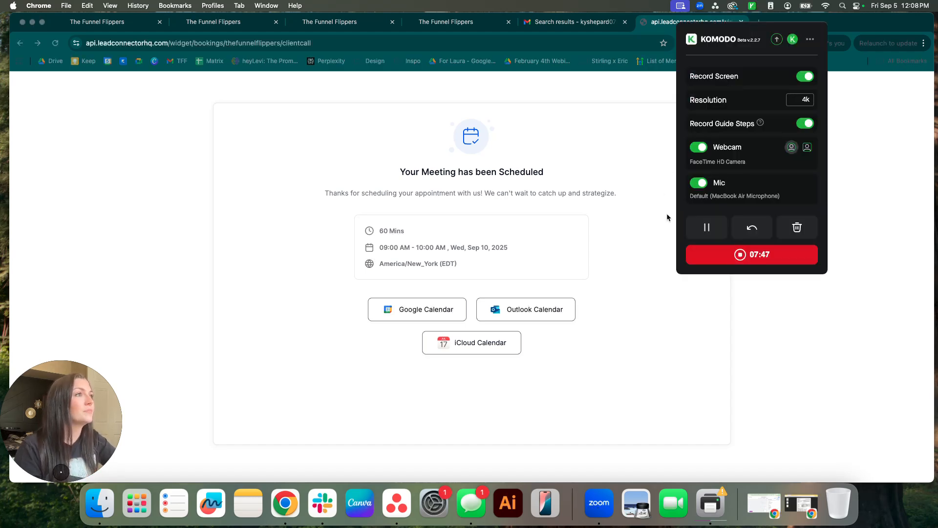
{"action": "left_click", "coordinate": [706, 227]}
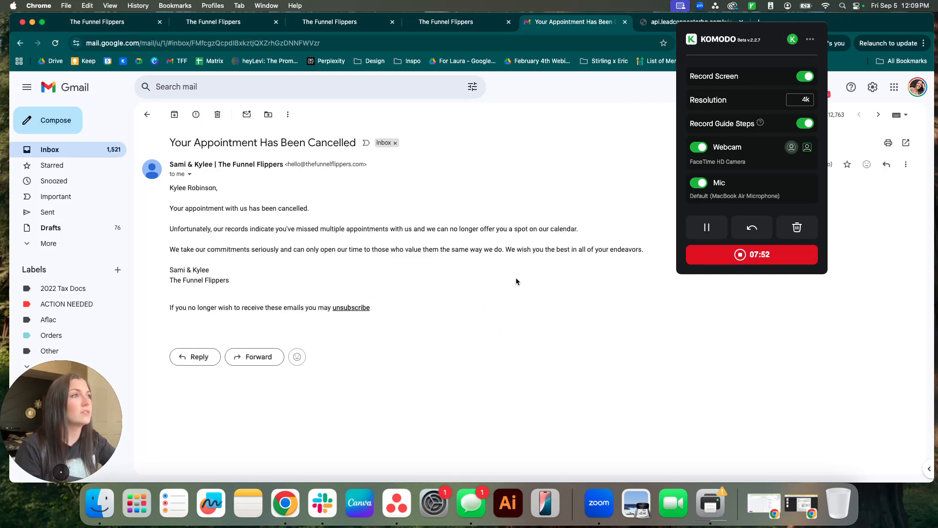
{"action": "left_click", "coordinate": [113, 22]}
{"action": "left_click", "coordinate": [71, 85]}
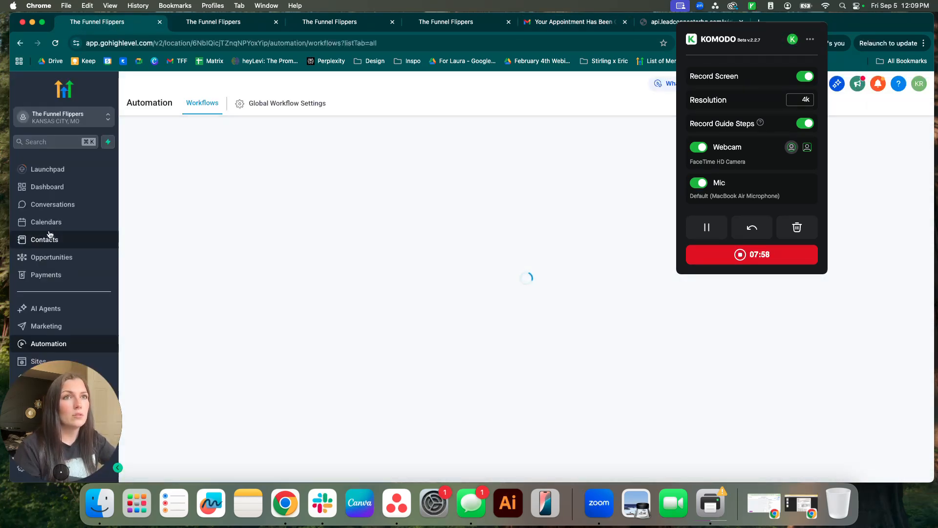
Open the Calendars appointment list and change the Sep 08 10:00 AM appointment's status to Cancelled.
{"action": "left_click", "coordinate": [74, 227]}
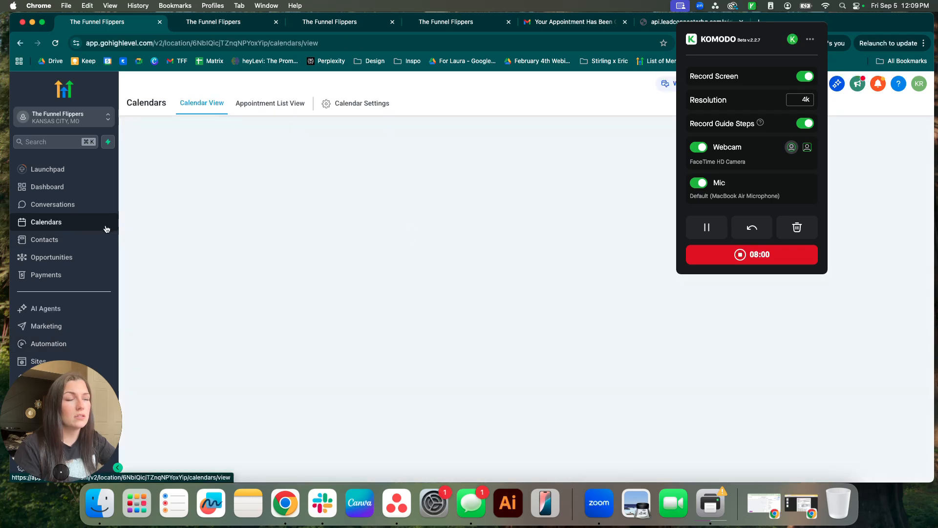
{"action": "left_click", "coordinate": [759, 7]}
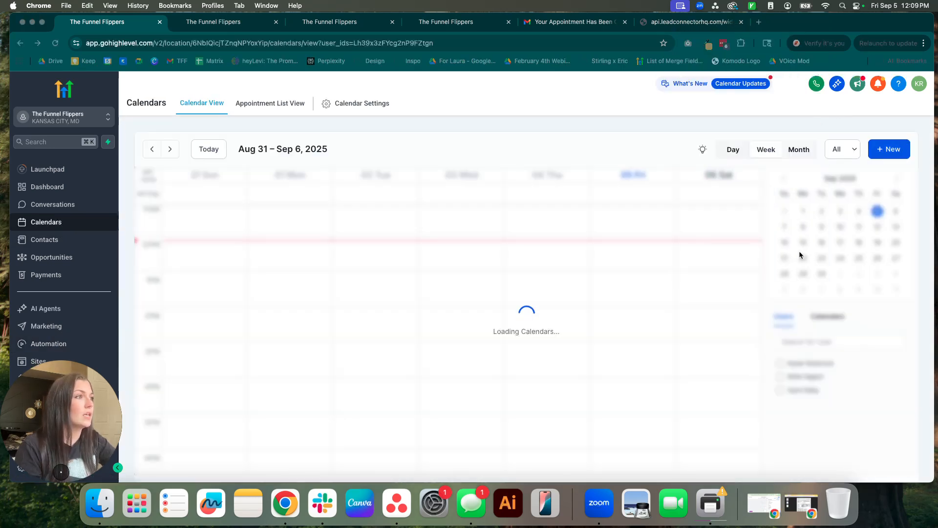
{"action": "scroll", "coordinate": [512, 253], "scroll_direction": "up", "scroll_amount": 5}
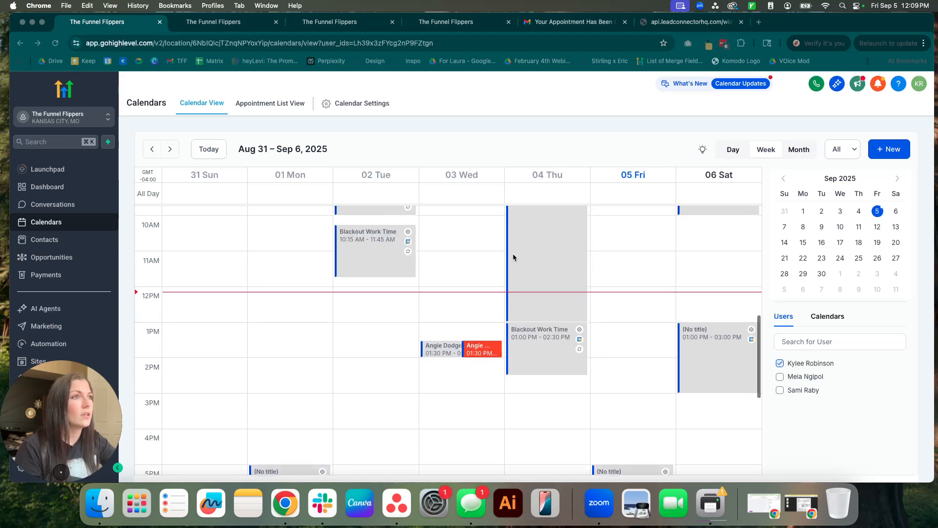
{"action": "left_click", "coordinate": [270, 104]}
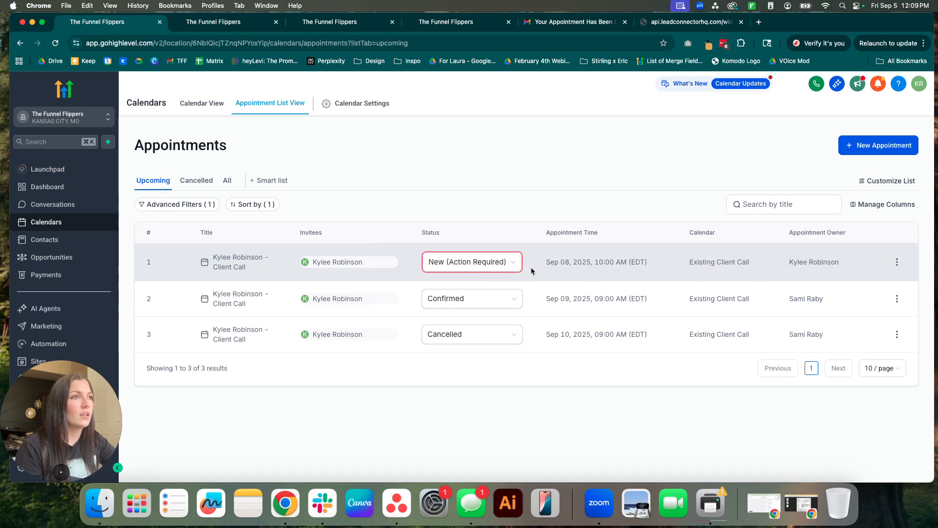
{"action": "left_click", "coordinate": [511, 263]}
{"action": "left_click", "coordinate": [466, 362]}
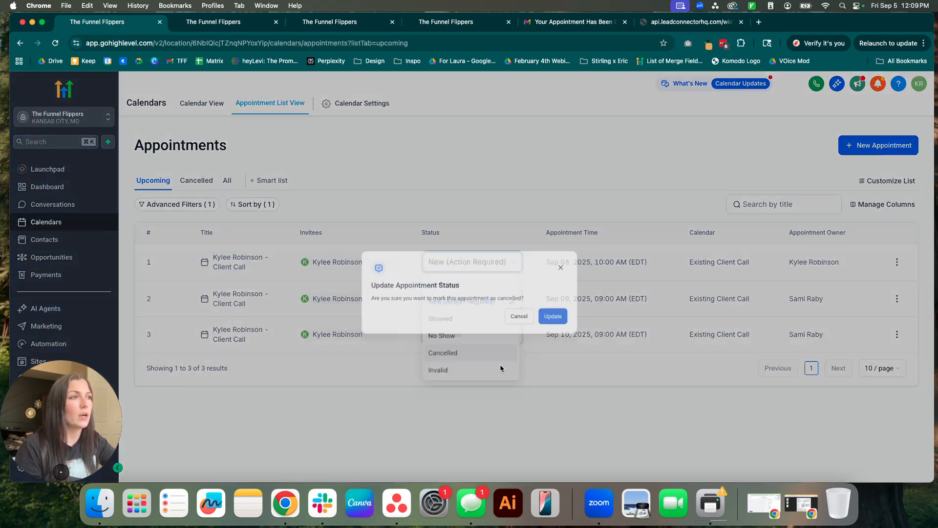
{"action": "left_click", "coordinate": [573, 306]}
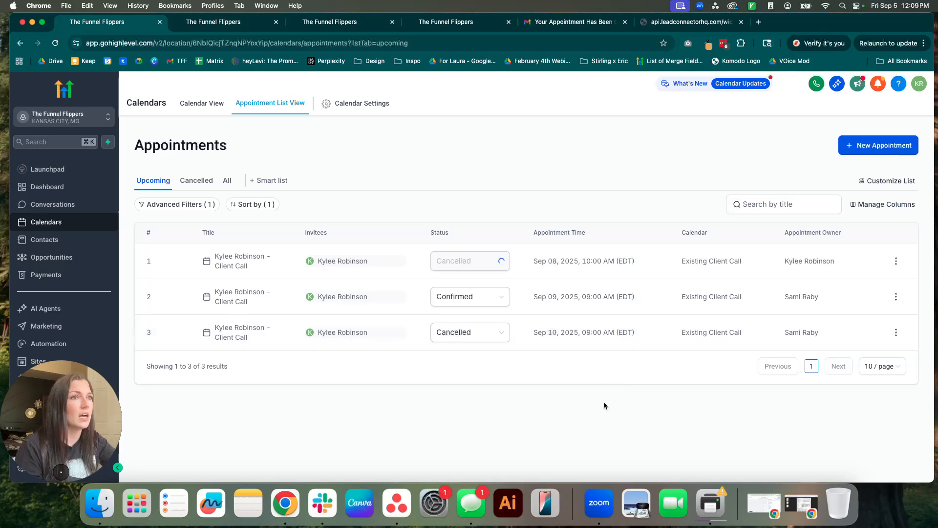